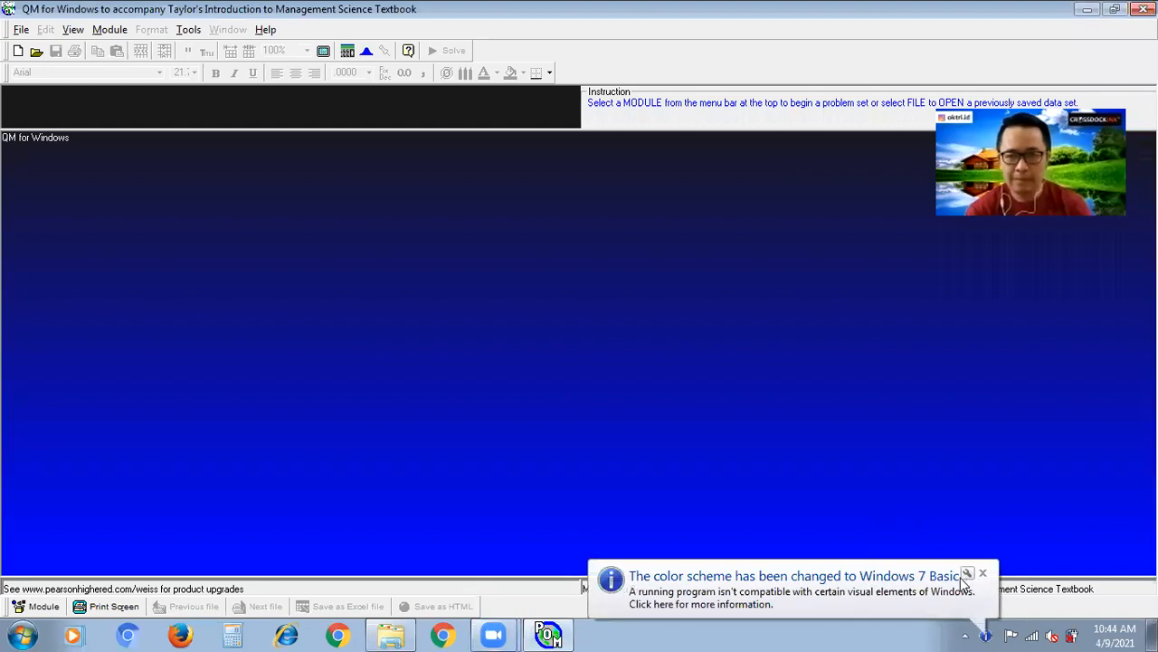
Dismiss the color scheme notification, load the Transportation module and start a new data set
left_click(983, 572)
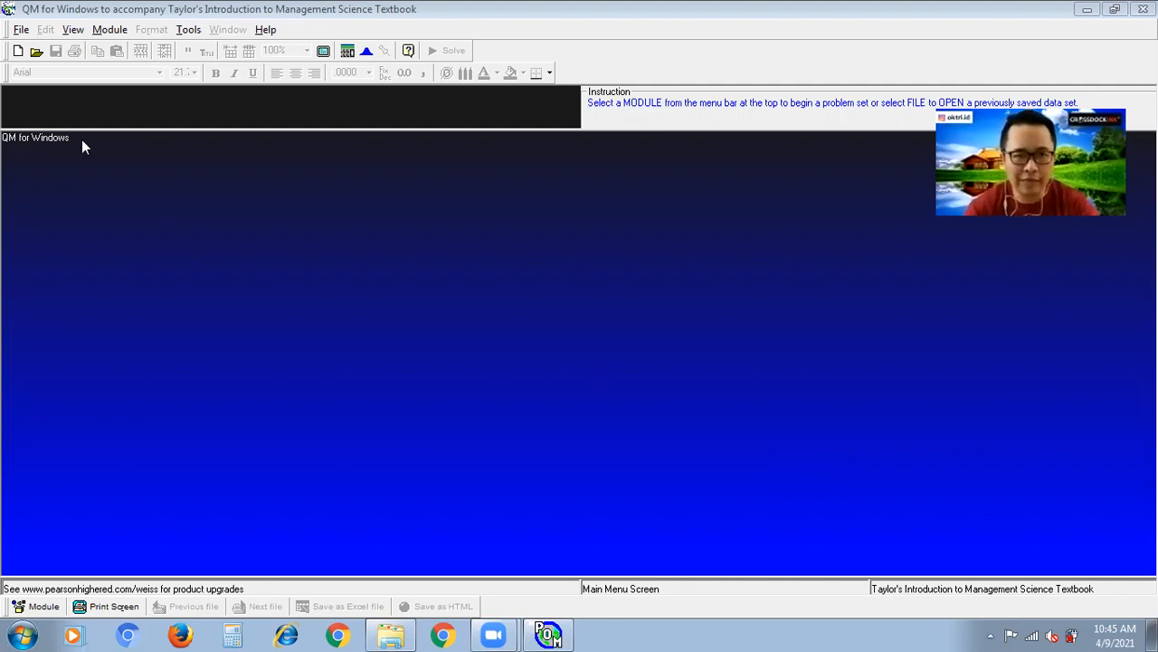
left_click(109, 30)
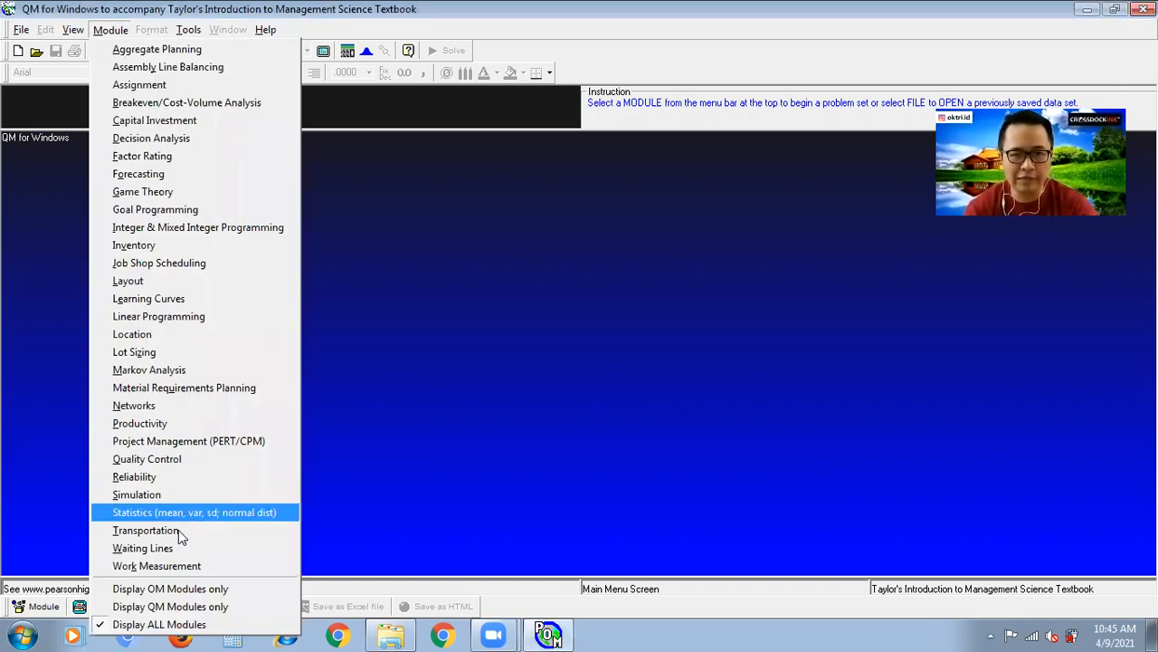
key("Return")
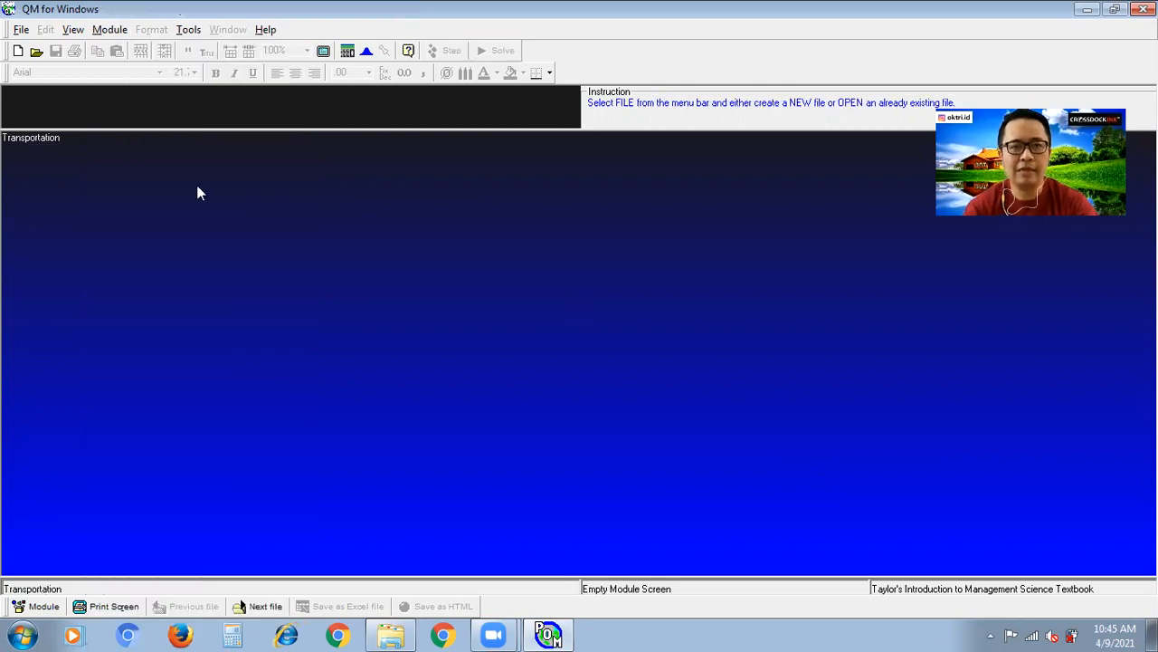
left_click(21, 30)
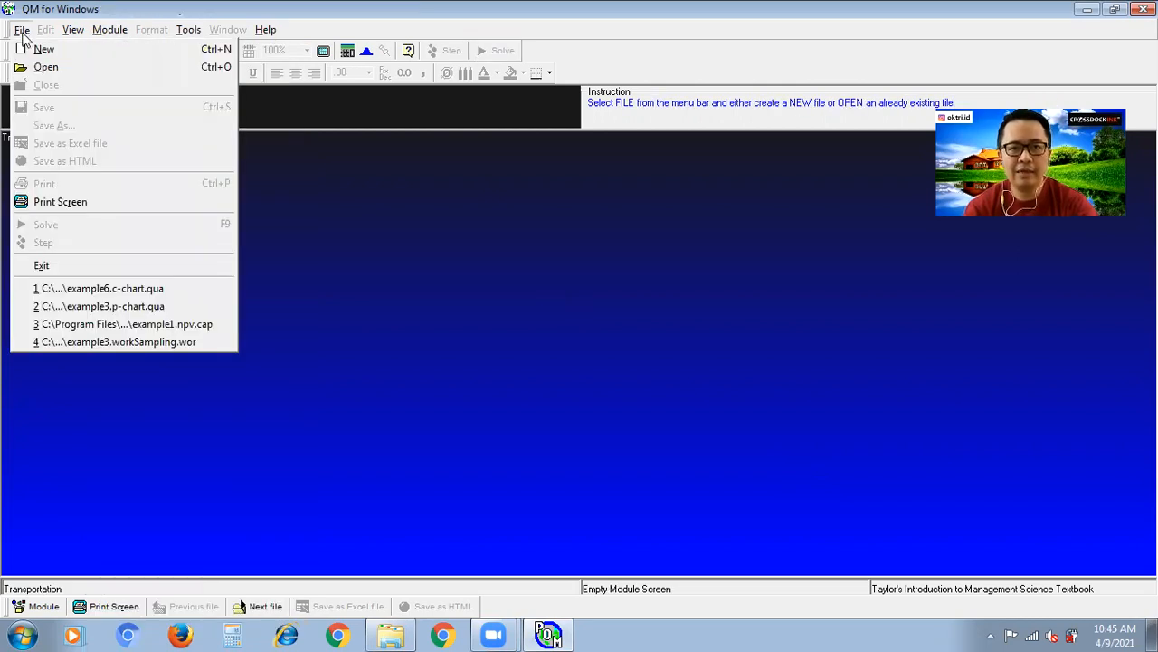
left_click(25, 52)
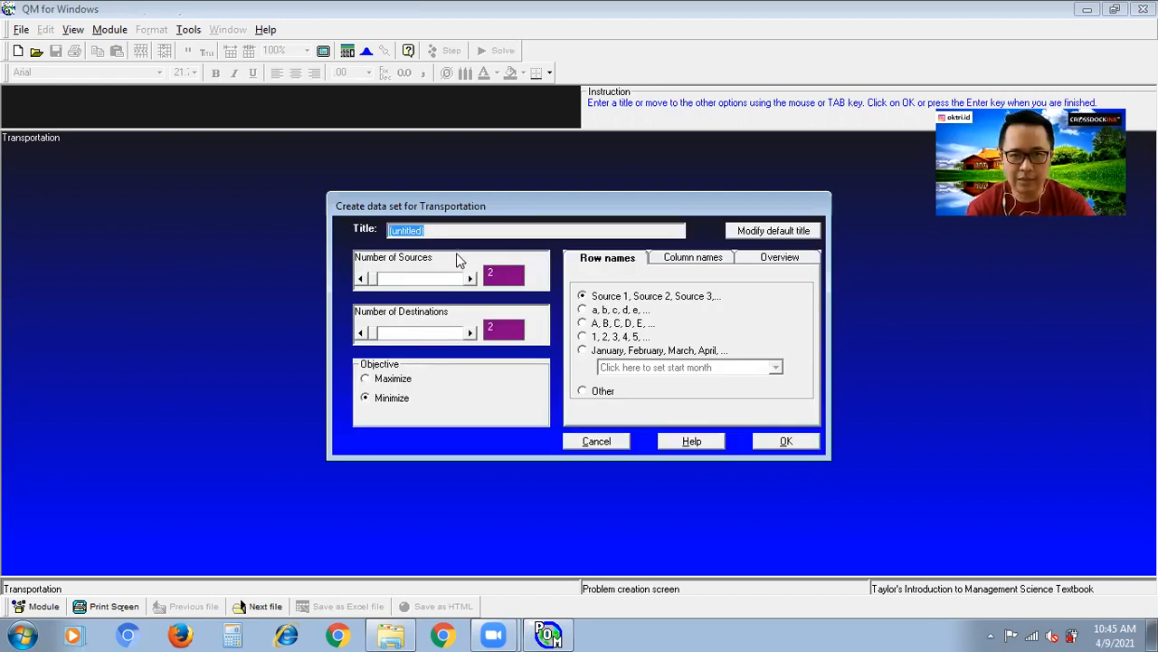
Create the transportation data set titled LATIHAN with 3 sources and 5 destinations
type("LATIHAN")
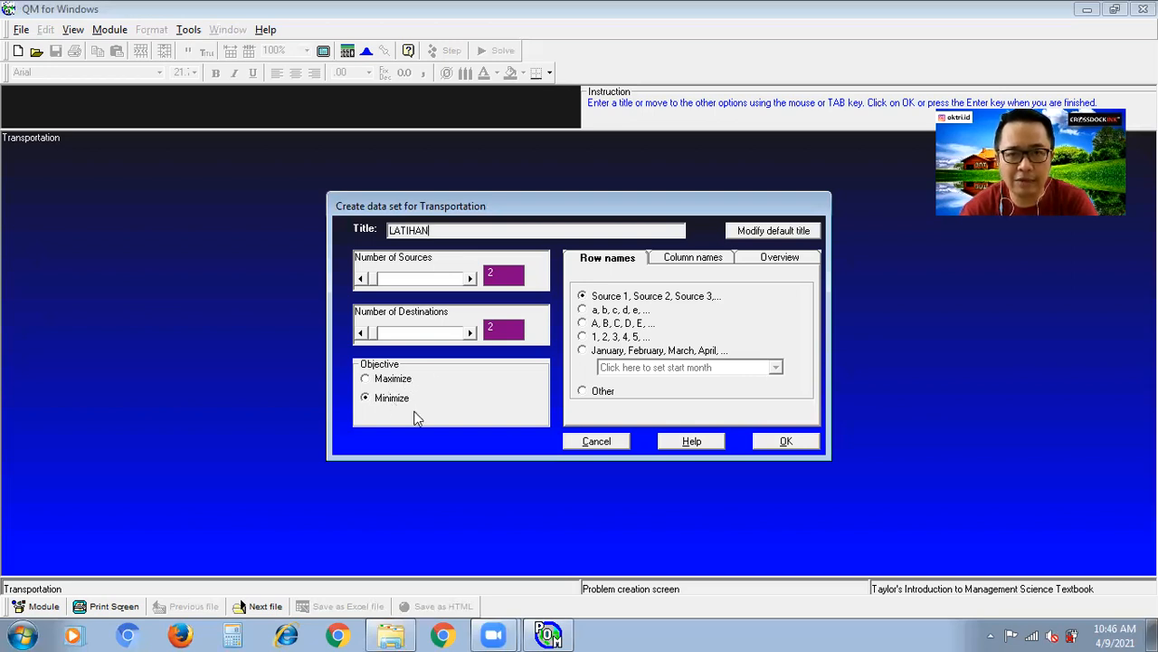
left_click(470, 280)
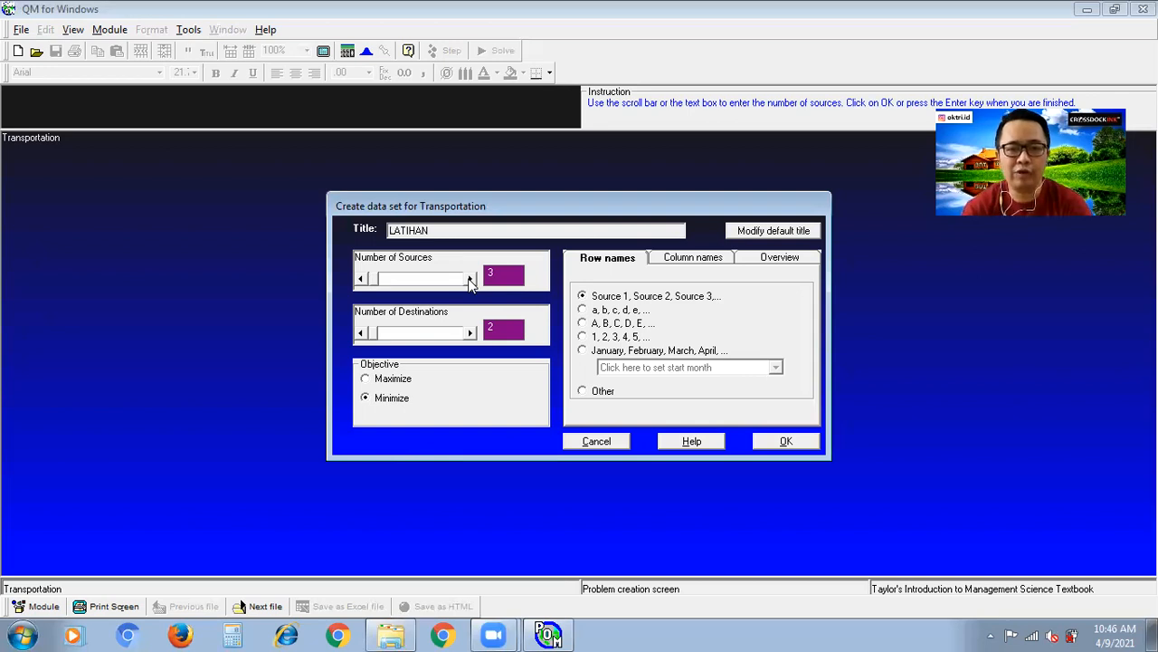
left_click(470, 333)
left_click(470, 333)
left_click(469, 333)
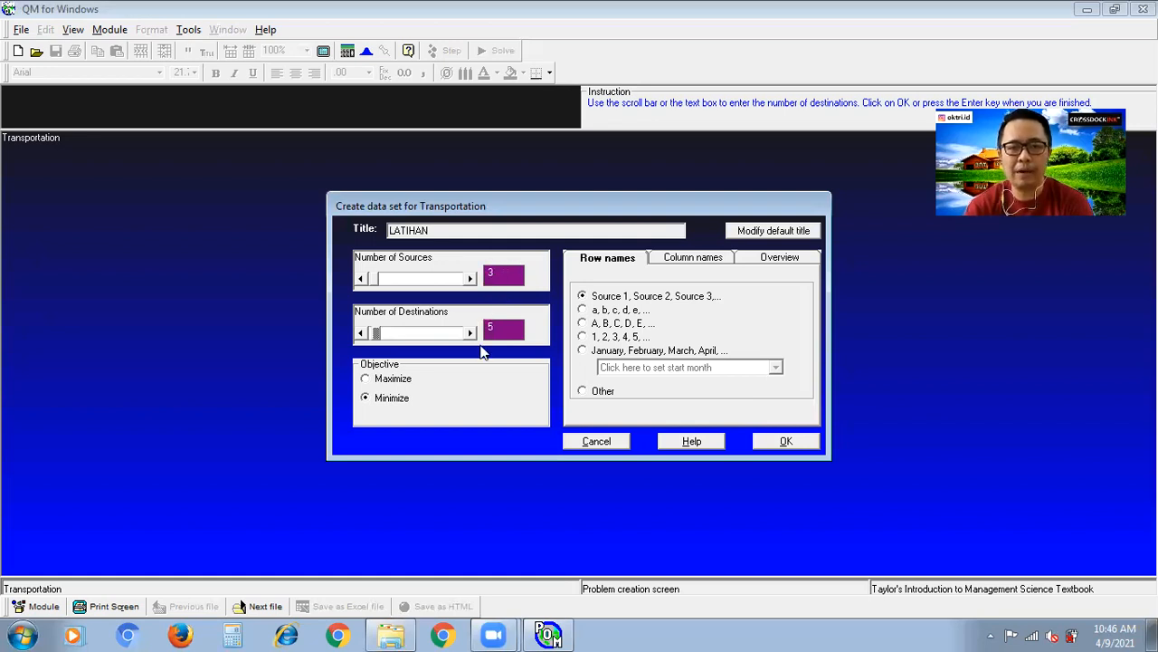
left_click(787, 447)
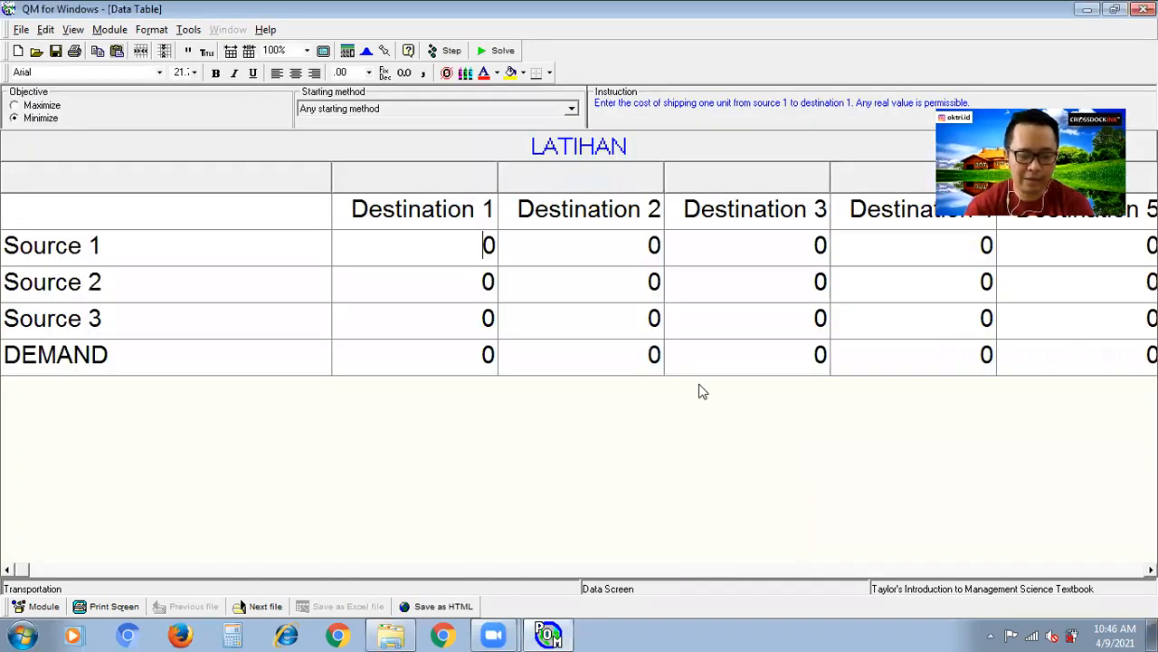
Set the table's font size to 18 and narrow the row-name column so every column through SUPPLY fits
key("Up")
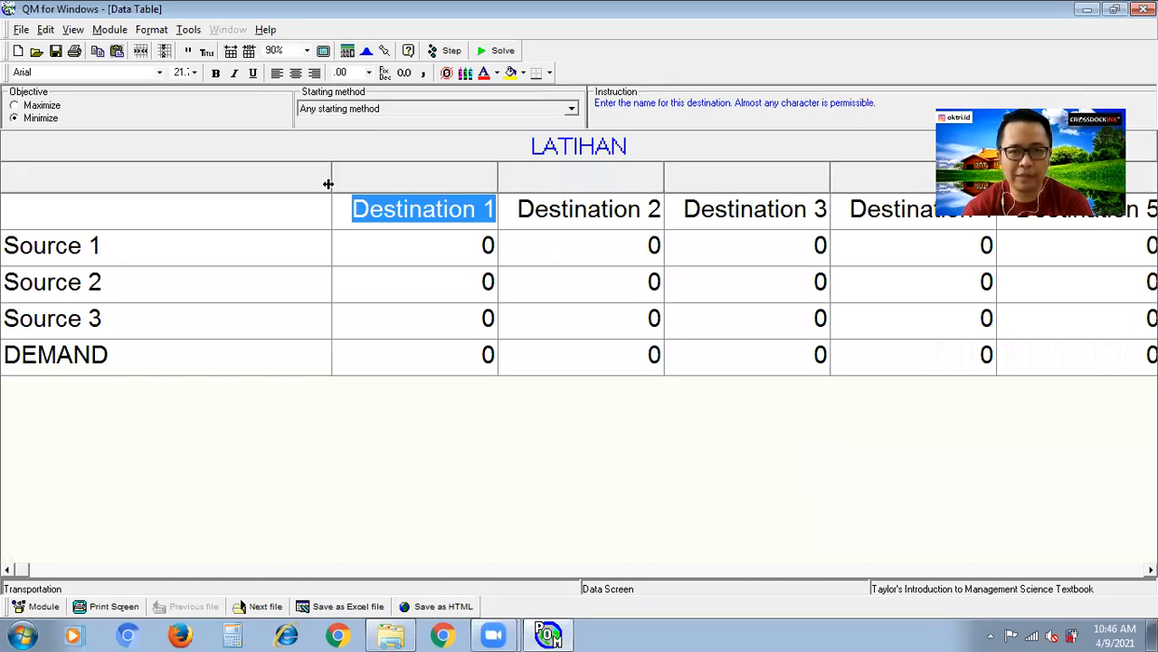
left_click_drag(331, 170, 181, 198)
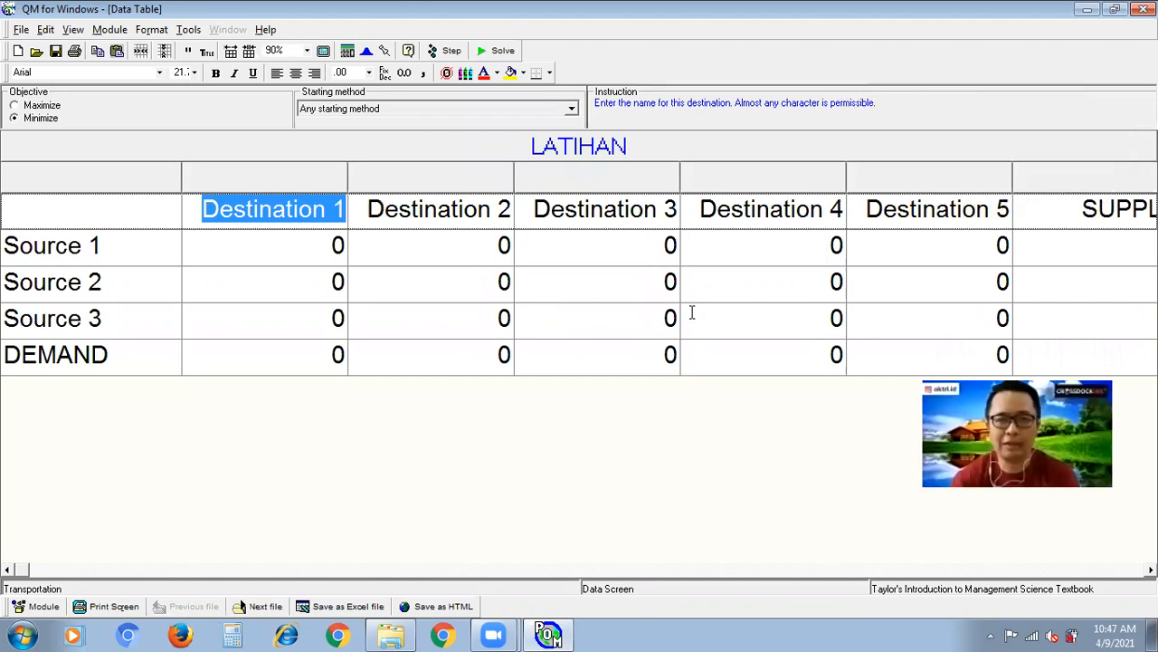
left_click(191, 79)
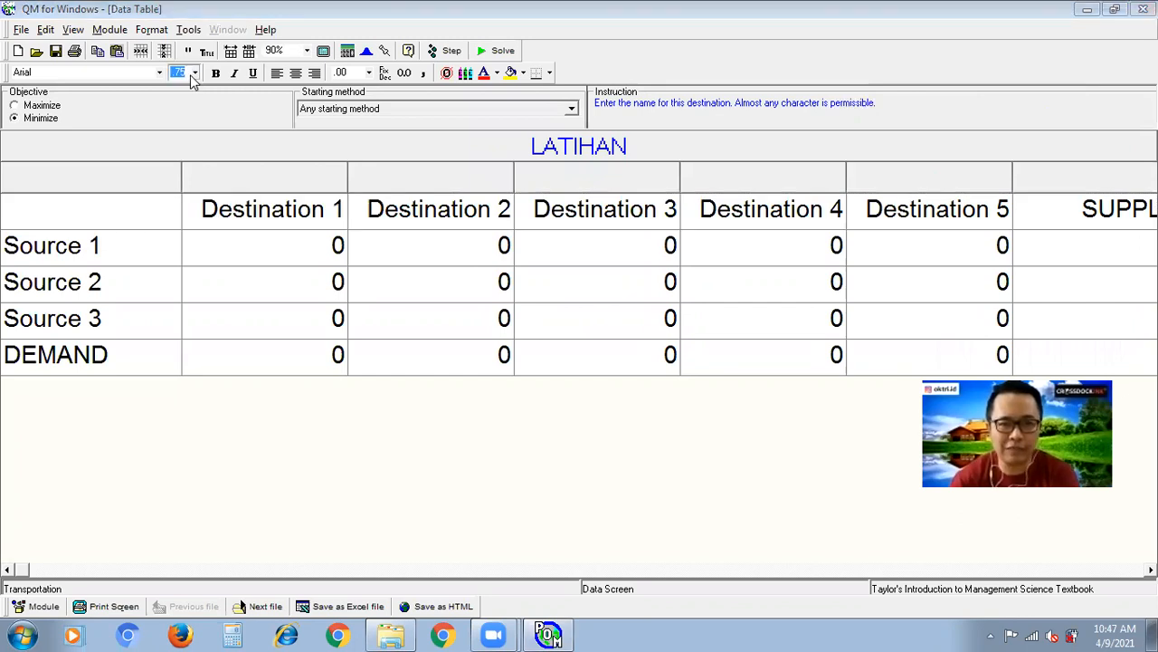
left_click(192, 76)
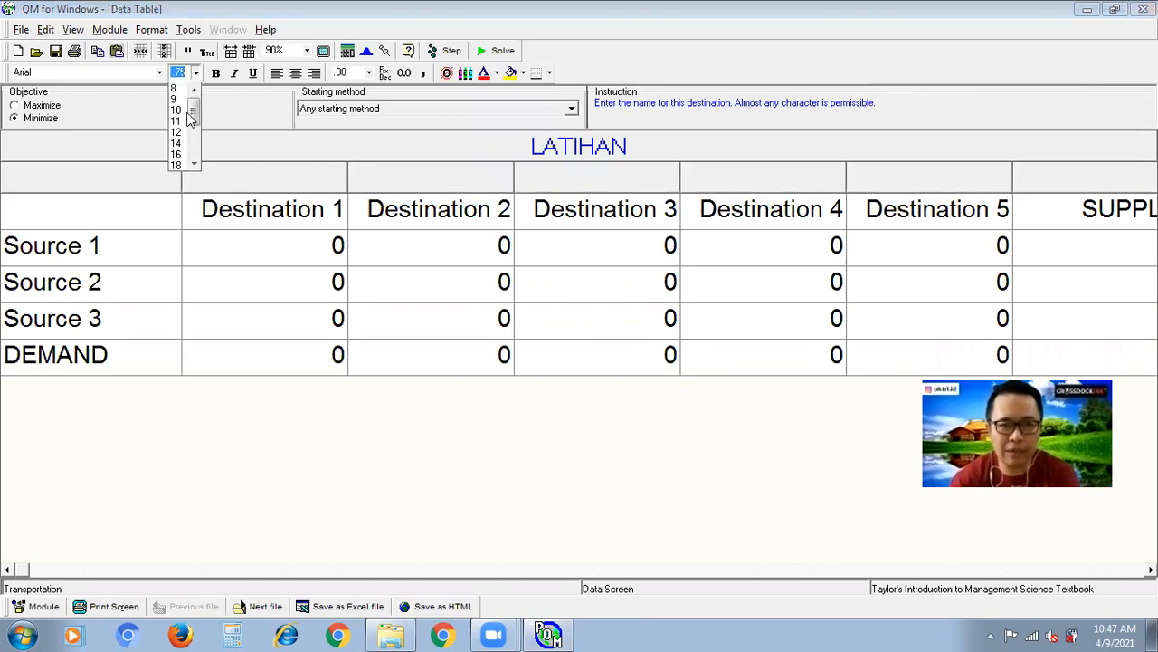
left_click(177, 163)
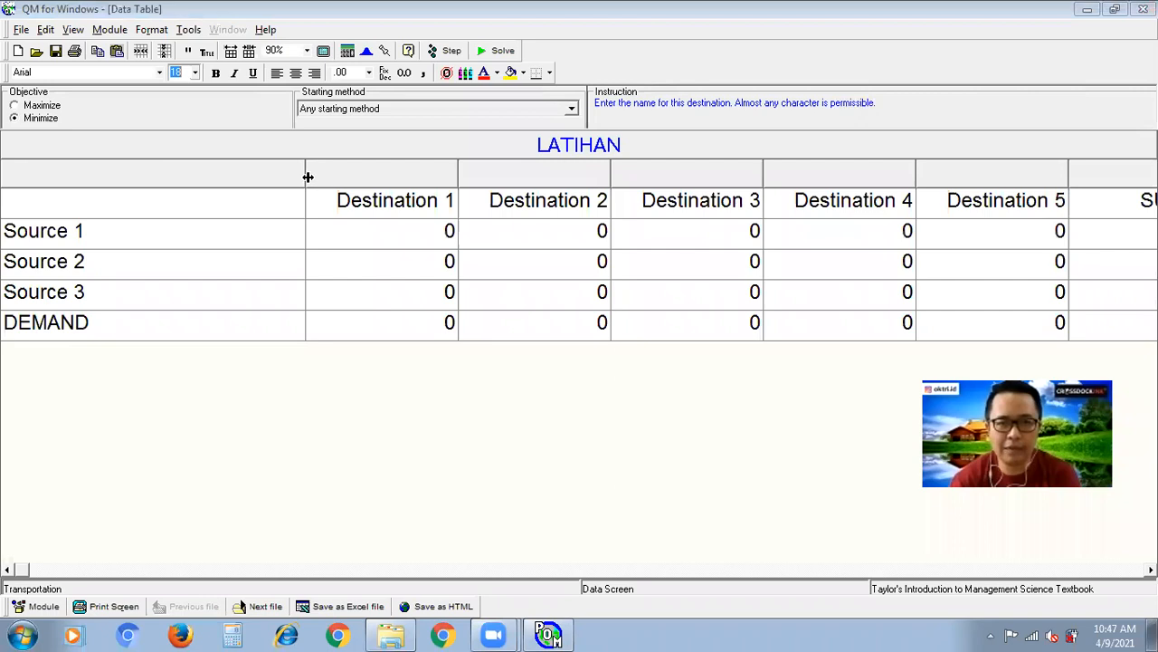
left_click_drag(308, 176, 150, 204)
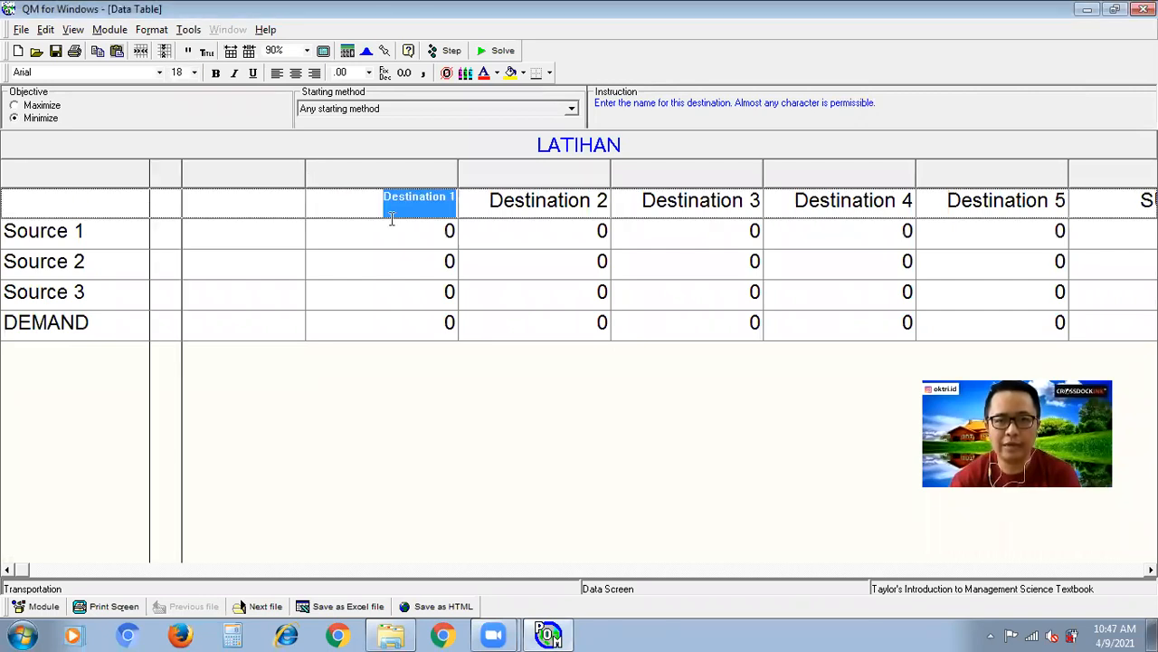
left_click(421, 286)
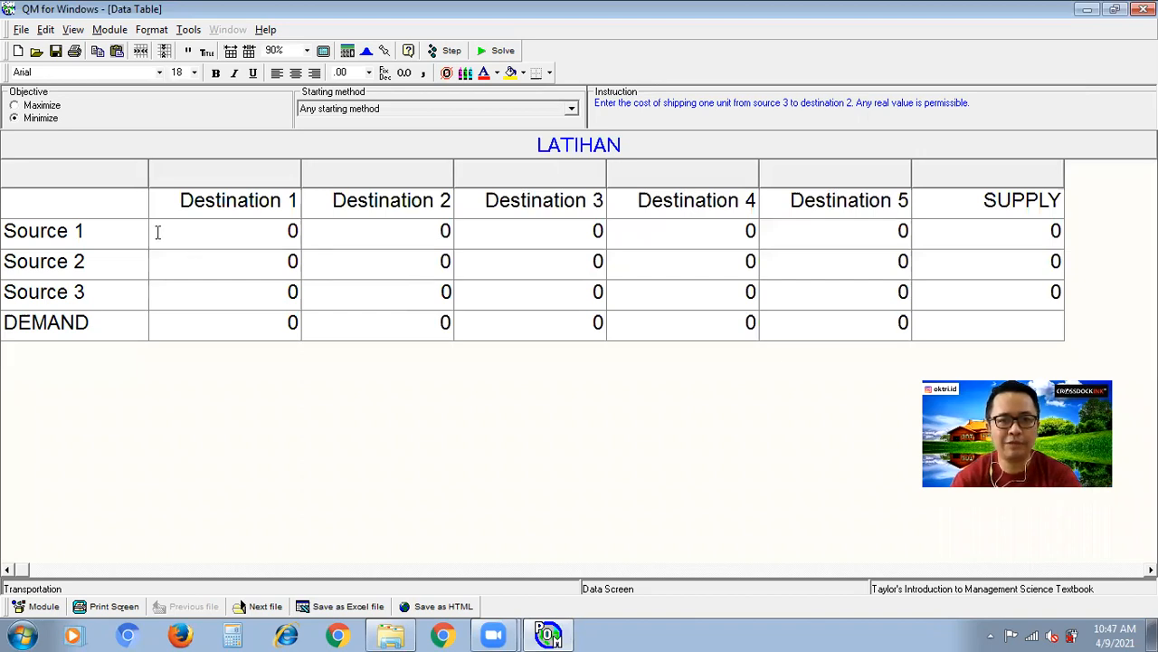
Rename the Source 1 row as BANDUNG
left_click(127, 230)
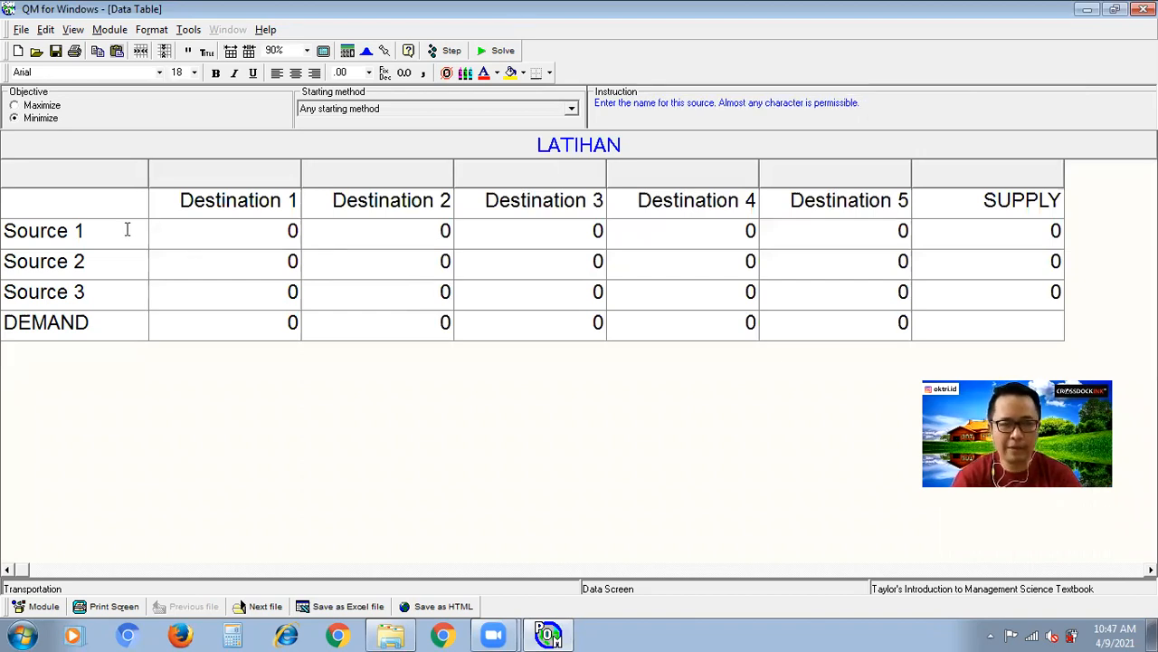
double_click(128, 230)
key("Left")
key("Left")
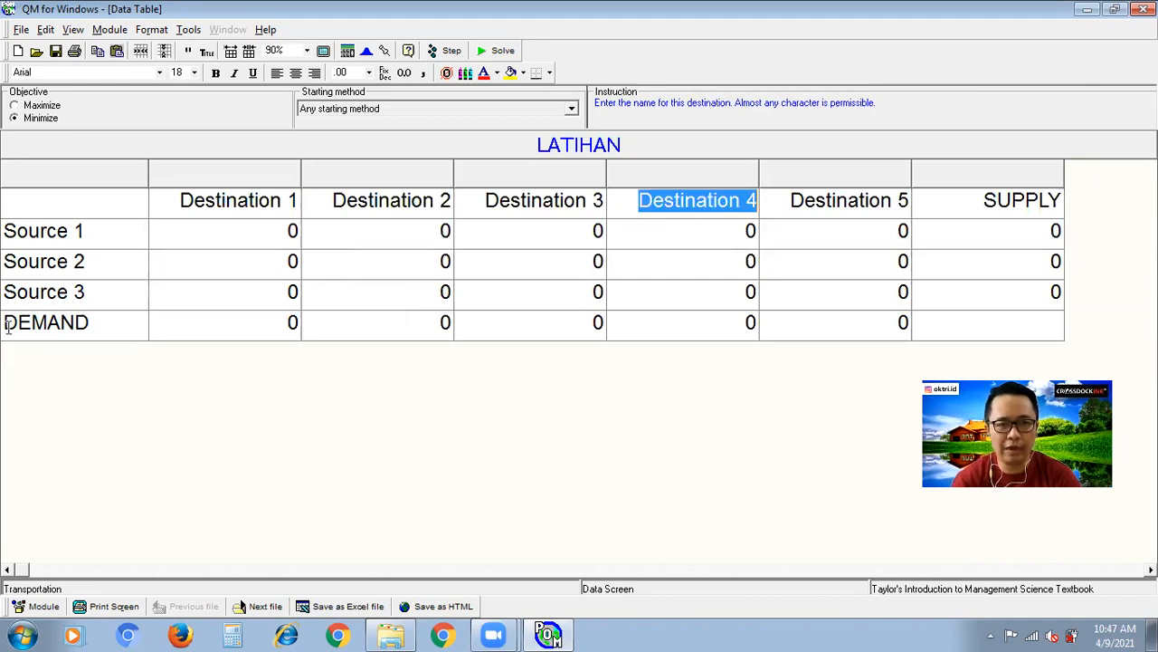
left_click(141, 226)
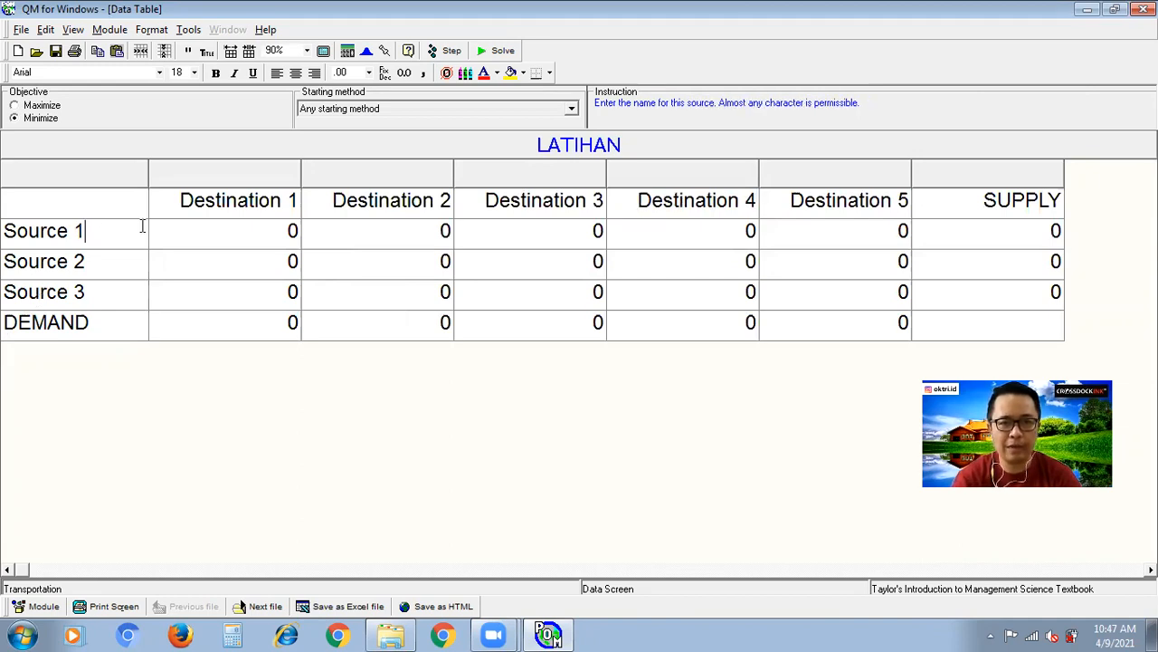
key("shift+Left")
key("shift+Left")
key("shift+Left")
key("shift+Left")
key("shift+Left")
key("shift+Left")
key("shift+Left")
key("shift+Left")
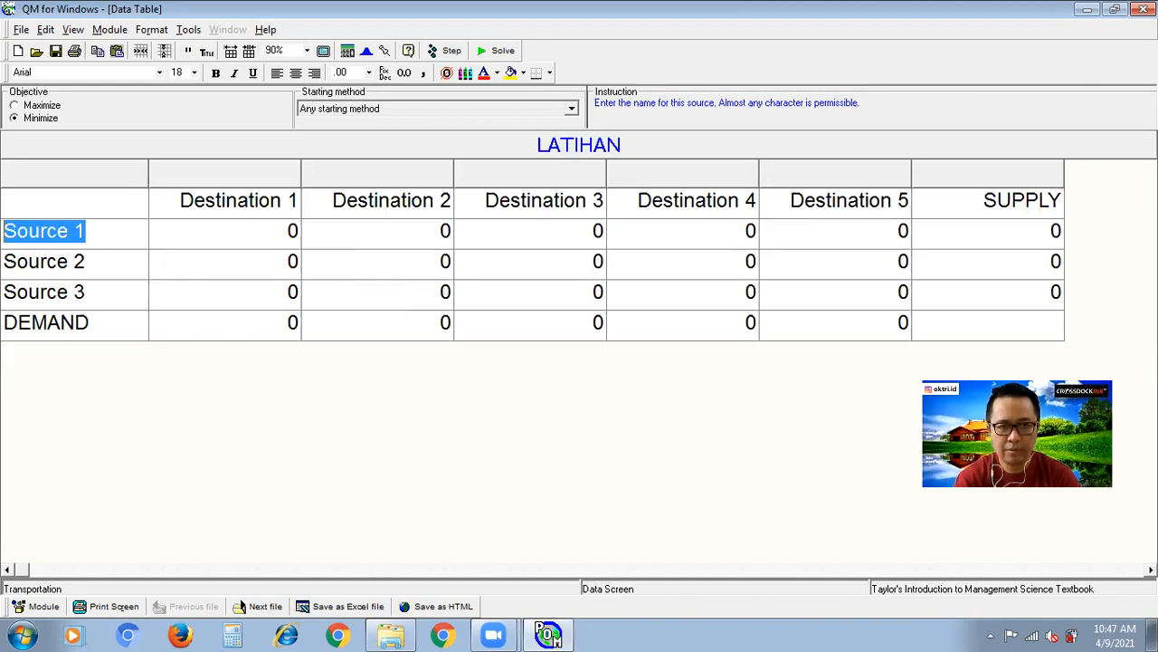
type("BANDUNG")
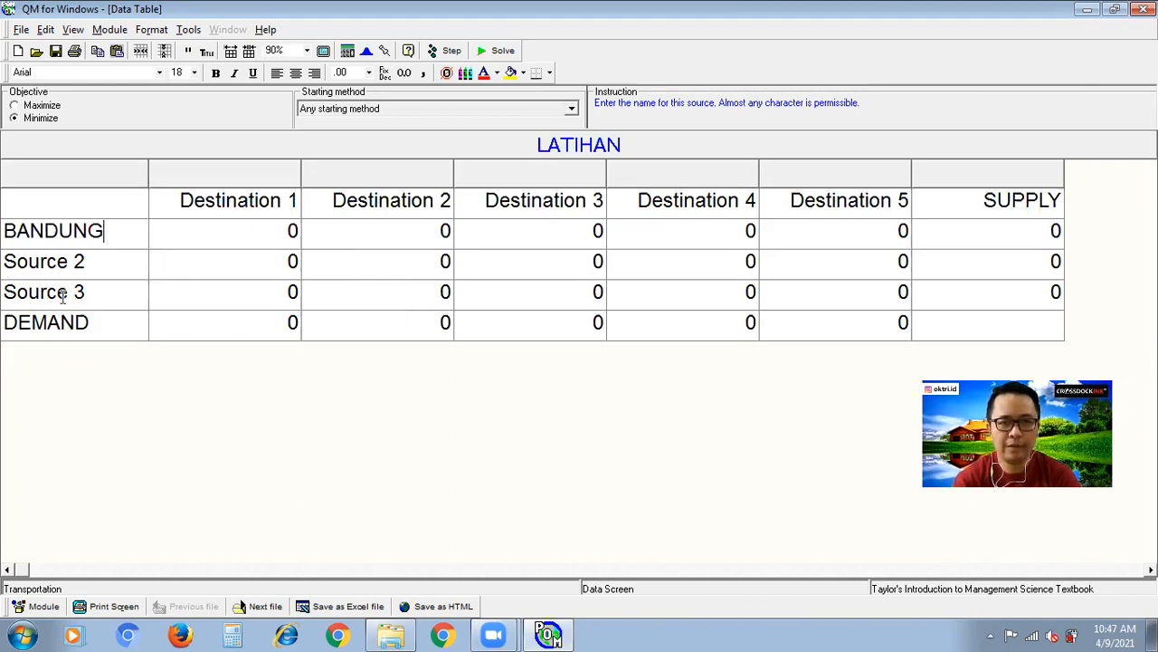
Rename the Source 2 row as GARUT
left_click(124, 261)
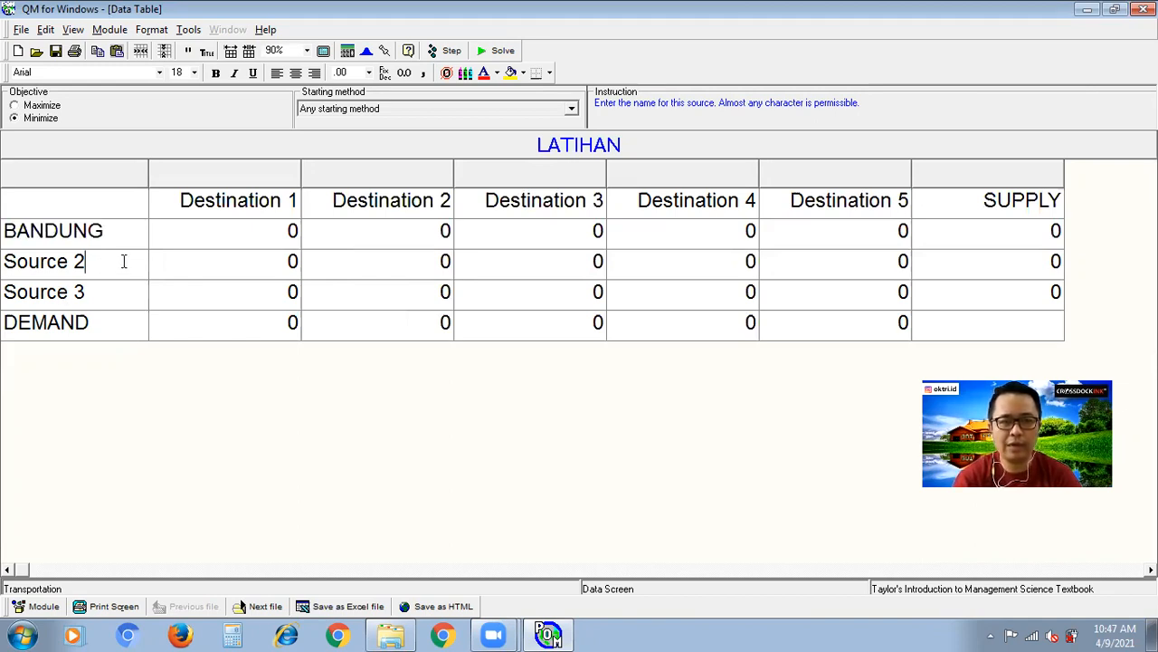
key("shift+Left")
key("shift+Left")
key("shift+Left")
key("shift+Left")
key("shift+Left")
key("shift+Left")
key("shift+Left")
key("shift+Left")
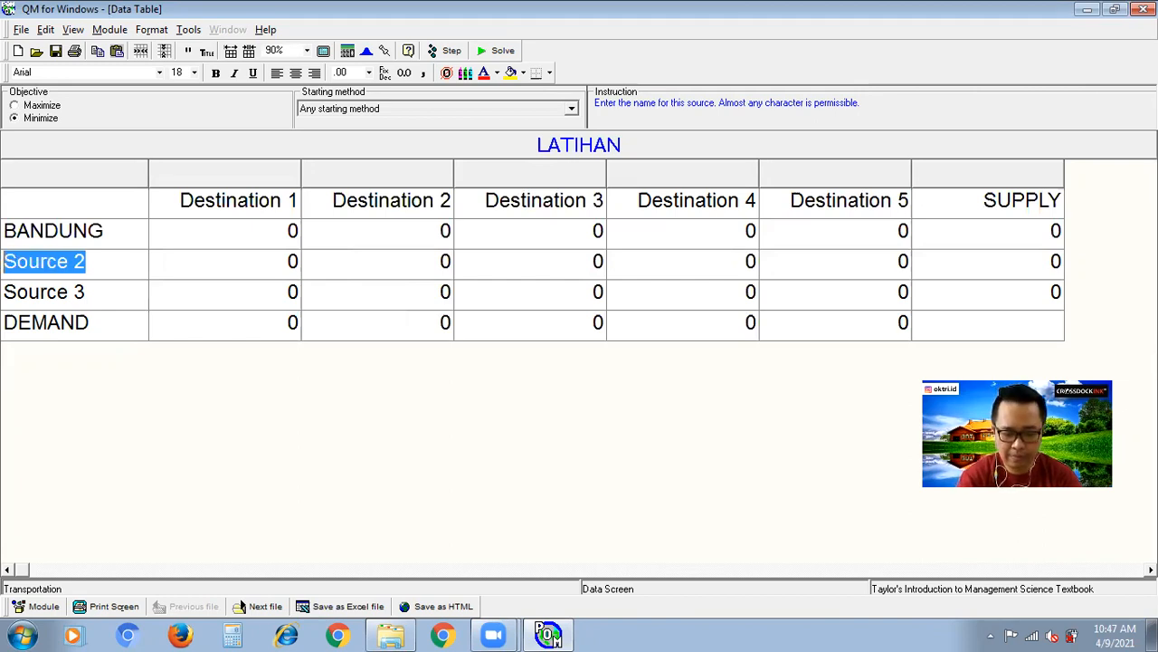
type("GARUT")
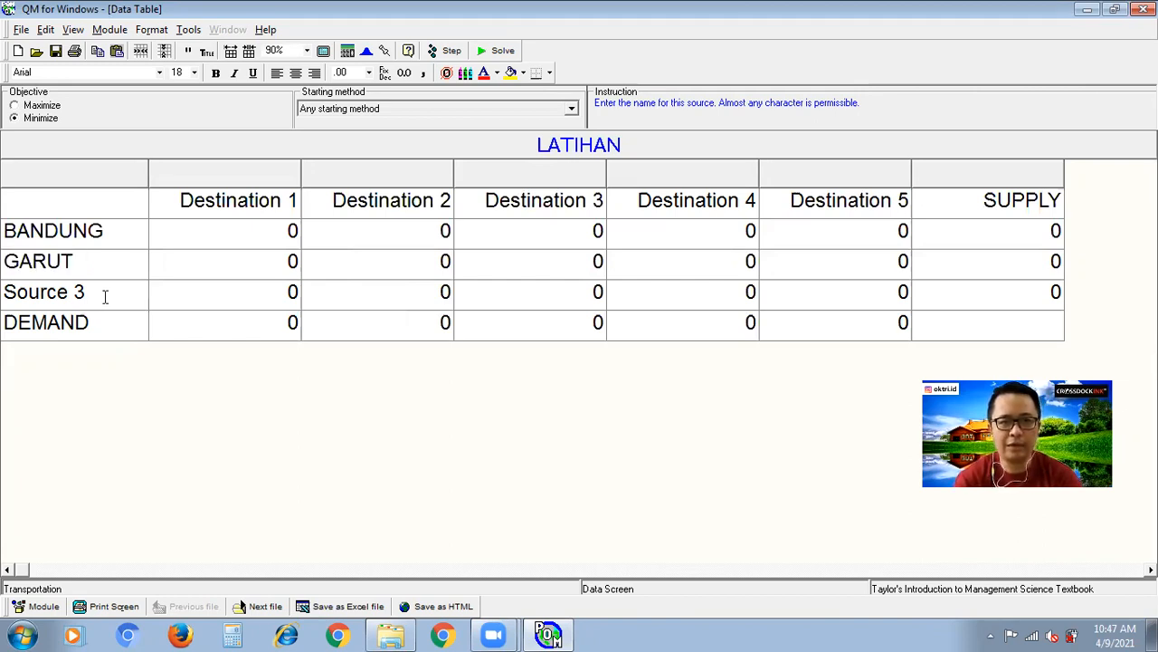
Rename the Source 3 row as SUBANG
key("shift+Left")
key("shift+Left")
key("shift+Left")
key("shift+Left")
key("shift+Left")
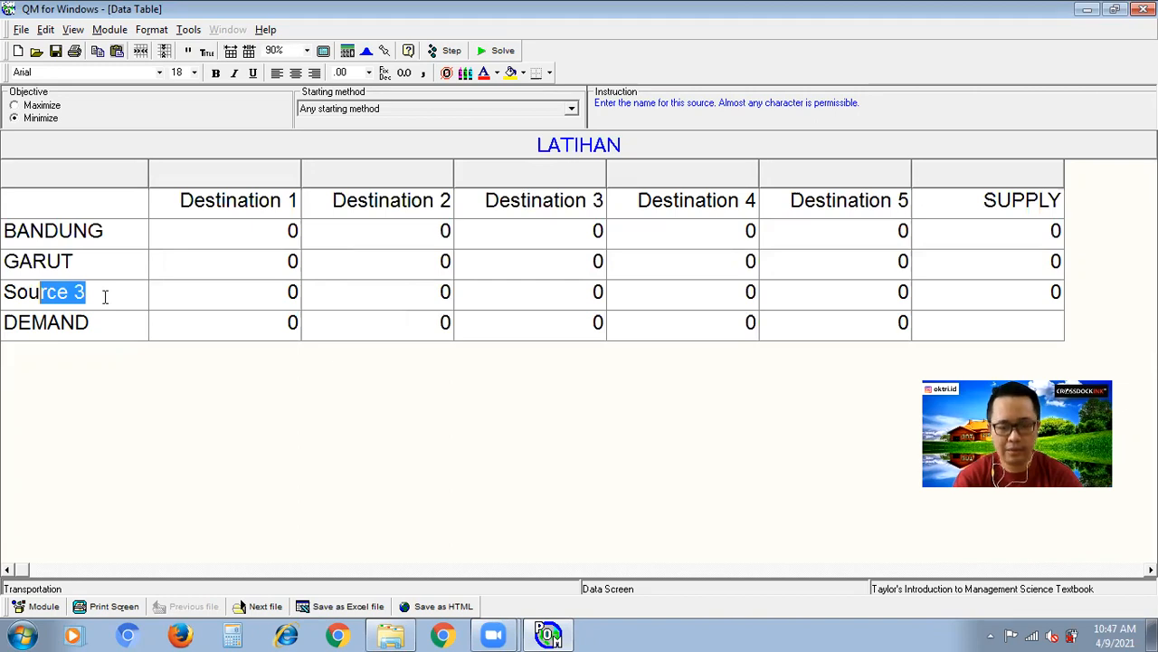
key("shift+Left")
key("shift+Left")
key("shift+Left")
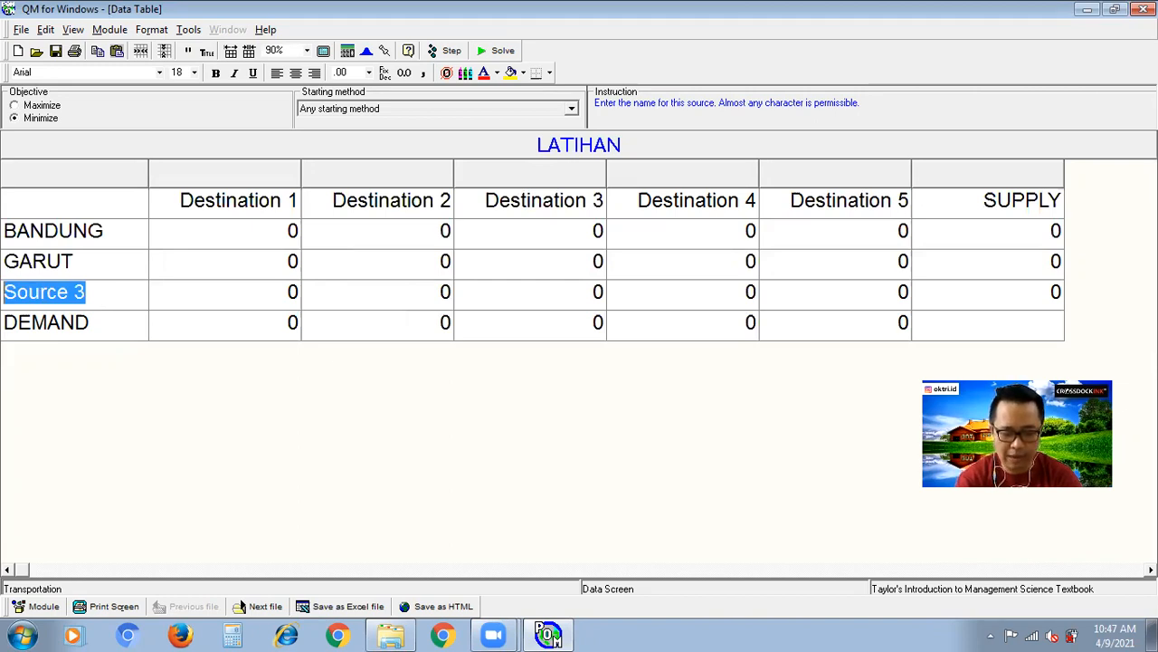
type("SUBANG")
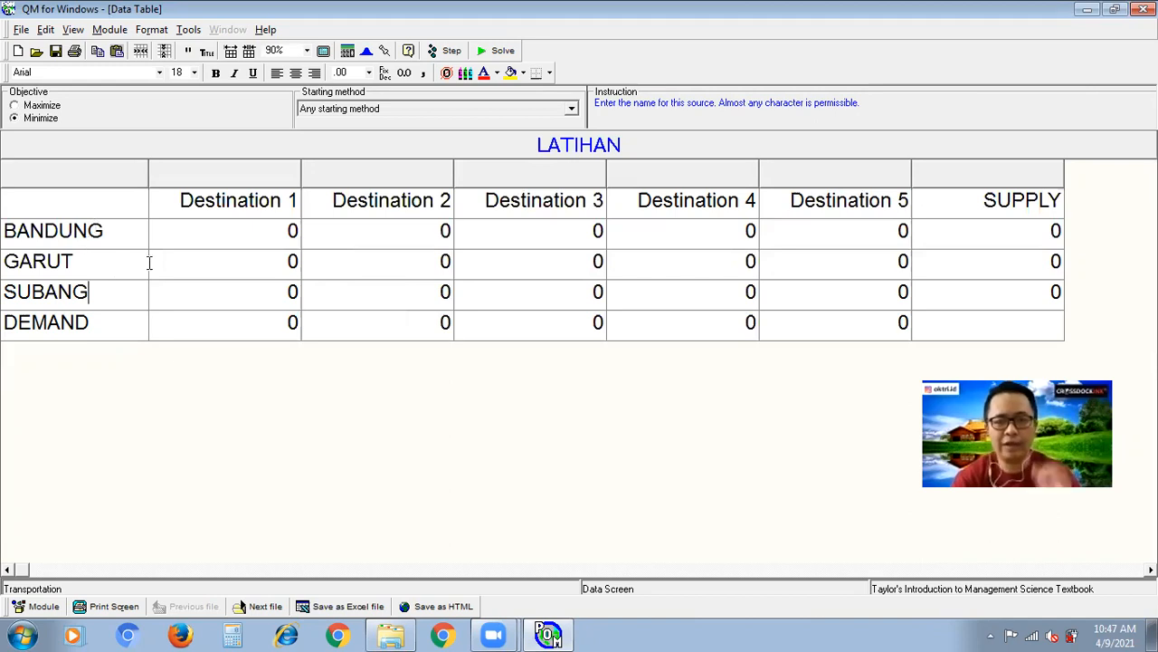
Rename the Destination 1 column as CIMAHI
left_click(326, 216)
key("shift+Right")
key("shift+Right")
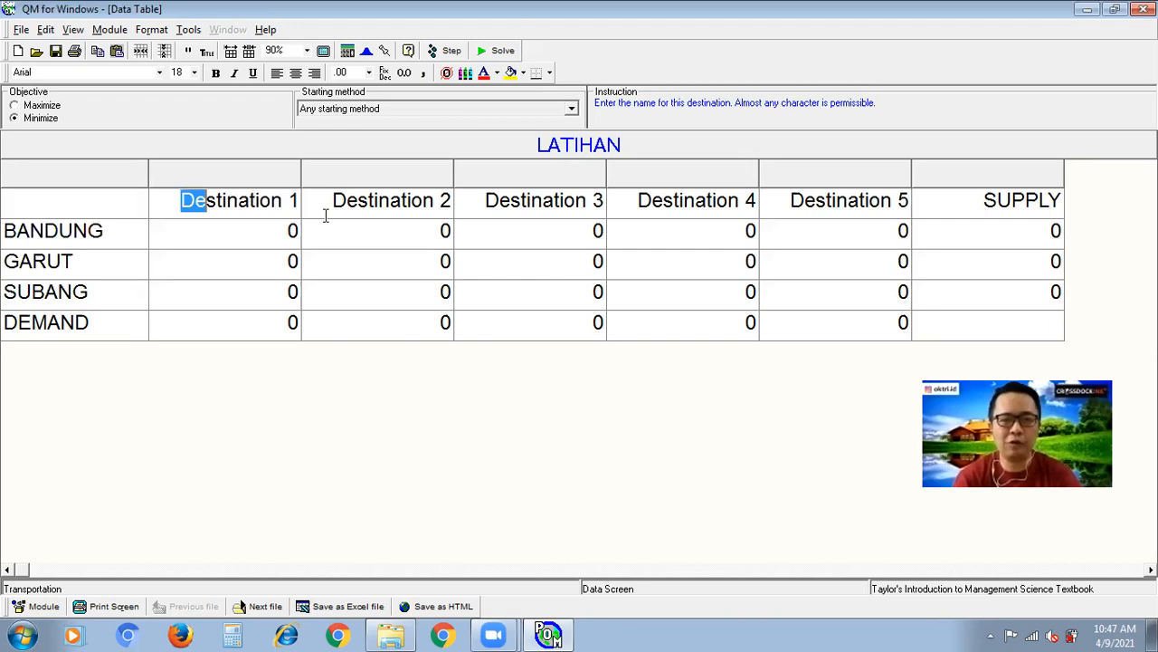
key("shift+Right")
key("shift+Right")
key("shift+Right")
key("shift+Right")
key("shift+Right")
key("shift+Right")
key("shift+Right")
key("shift+Right")
key("shift+Right")
key("shift+Right")
key("shift+Right")
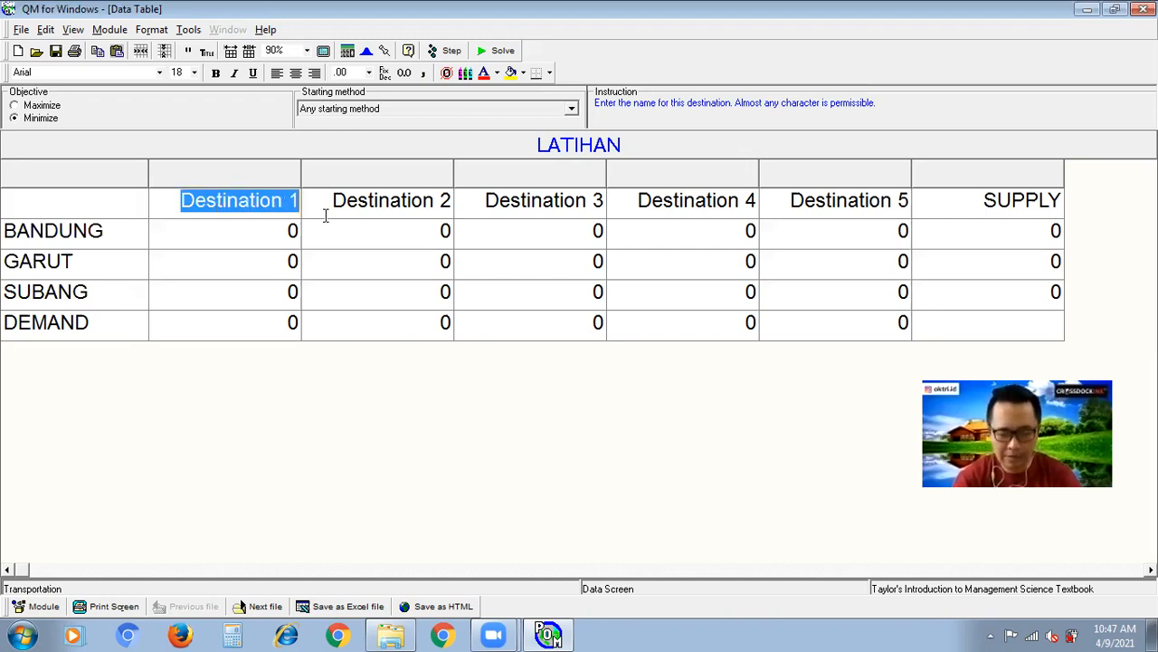
type("CIMAHI")
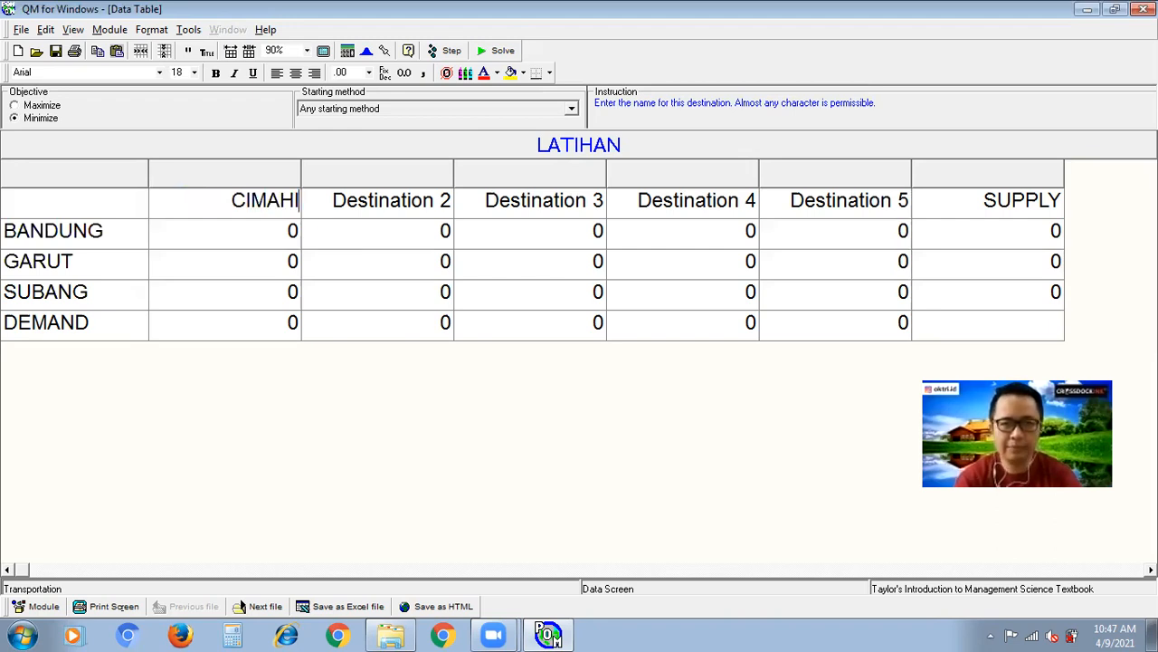
Rename the Destination 2 column as TASIKMALAYA
left_click(327, 210)
key("shift+Right")
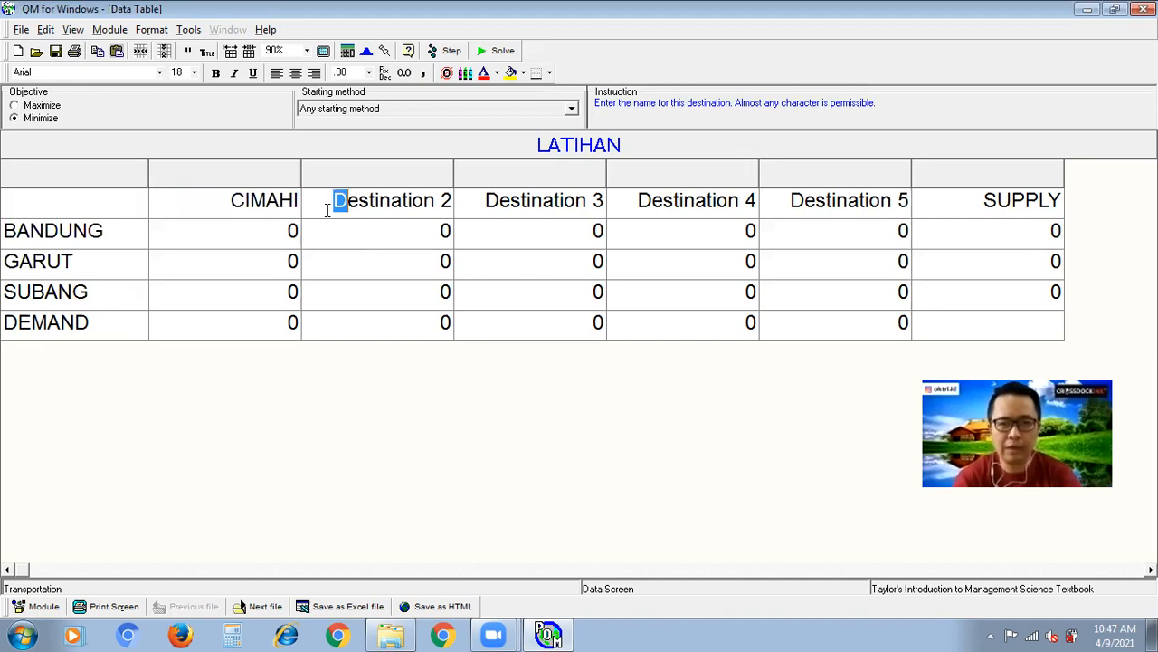
key("shift+Right")
key("shift+Right")
key("shift+Right")
key("shift+Right")
key("shift+Right")
key("shift+Right")
key("shift+Right")
key("shift+Right")
key("shift+Right")
key("shift+Right")
key("shift+Right")
key("shift+Right")
type("TAS")
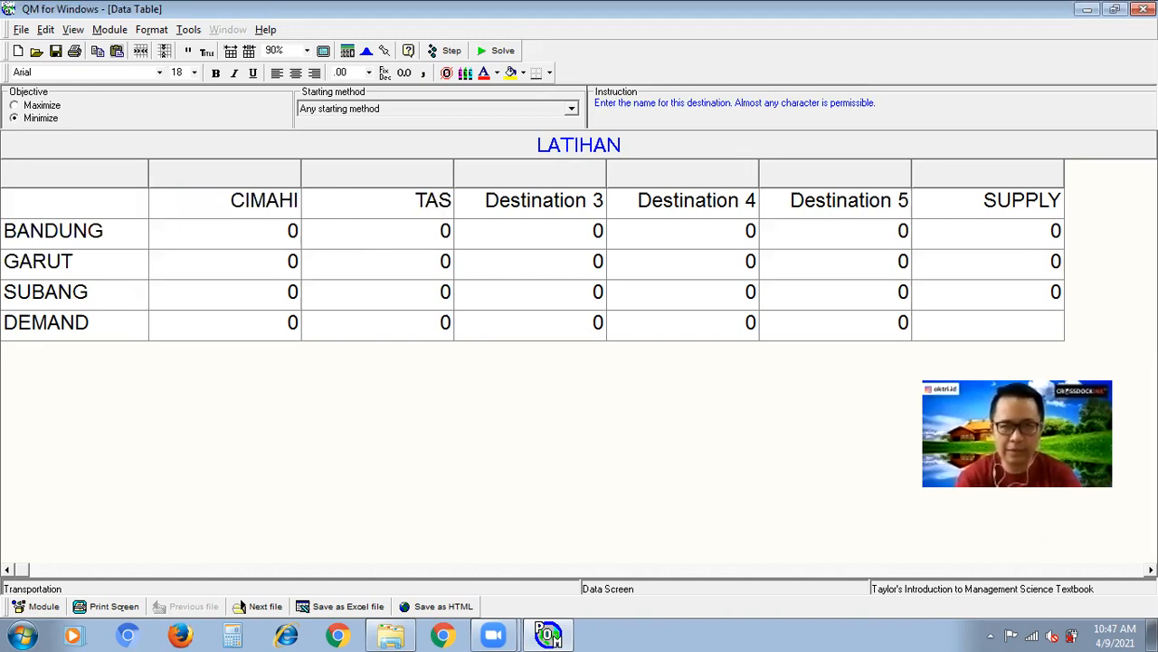
type("IKMALA")
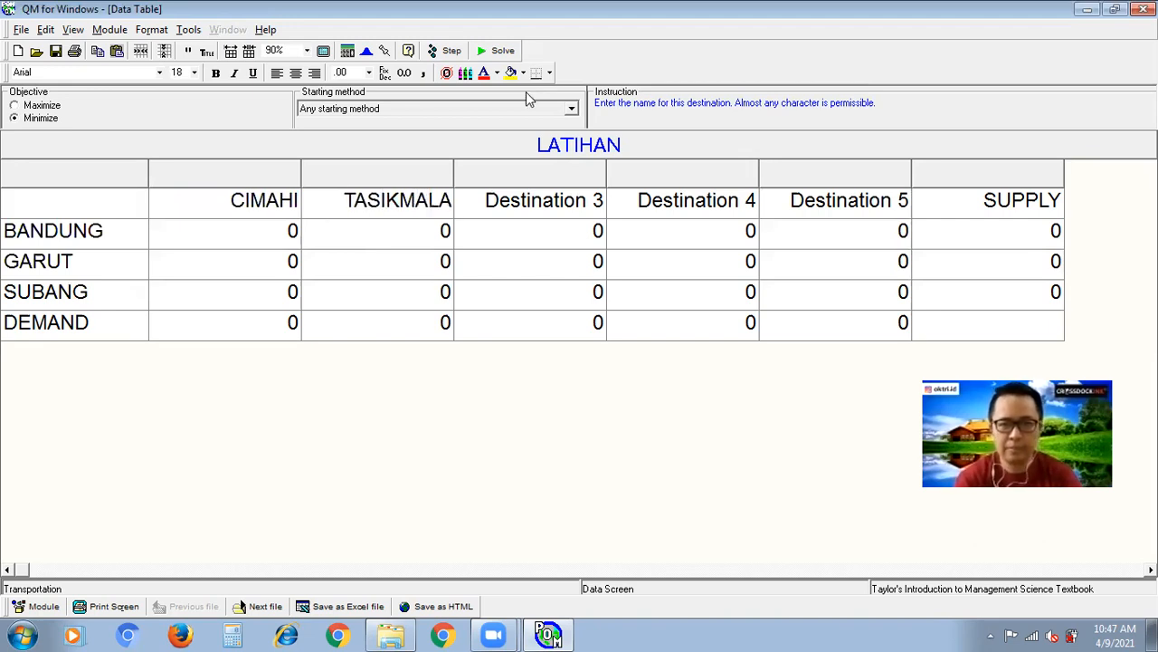
type("YA")
Rename the Destination 3 column as KARAWANG
left_click(486, 203)
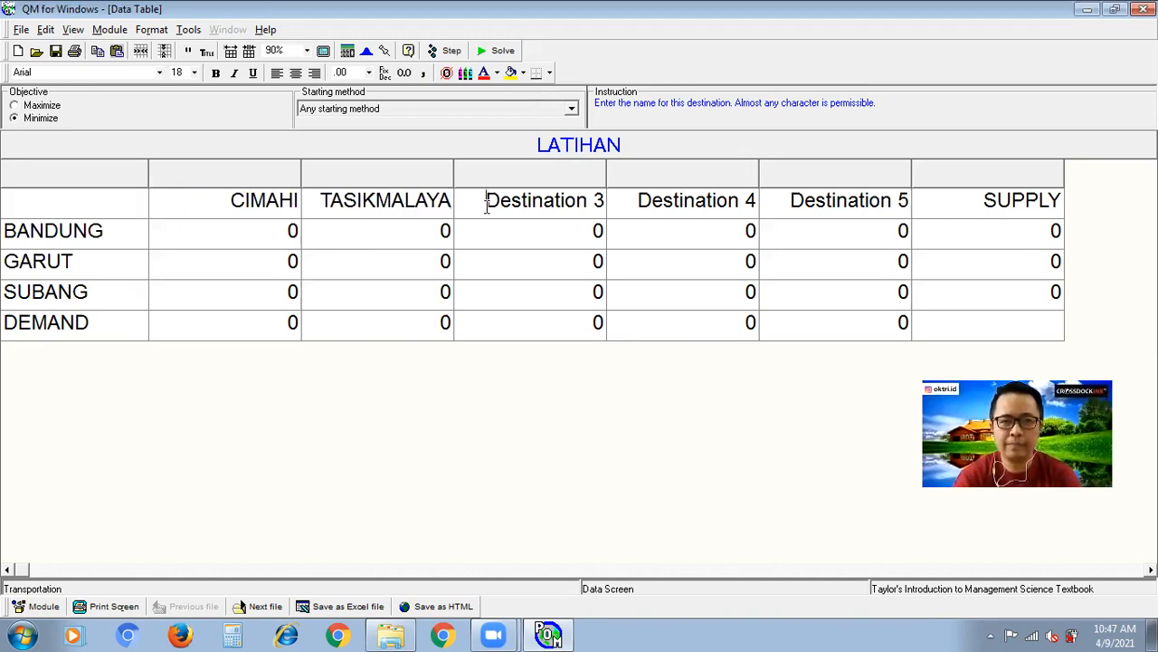
key("shift+Right")
key("shift+Right")
key("shift+Right")
key("shift+Right")
key("shift+End")
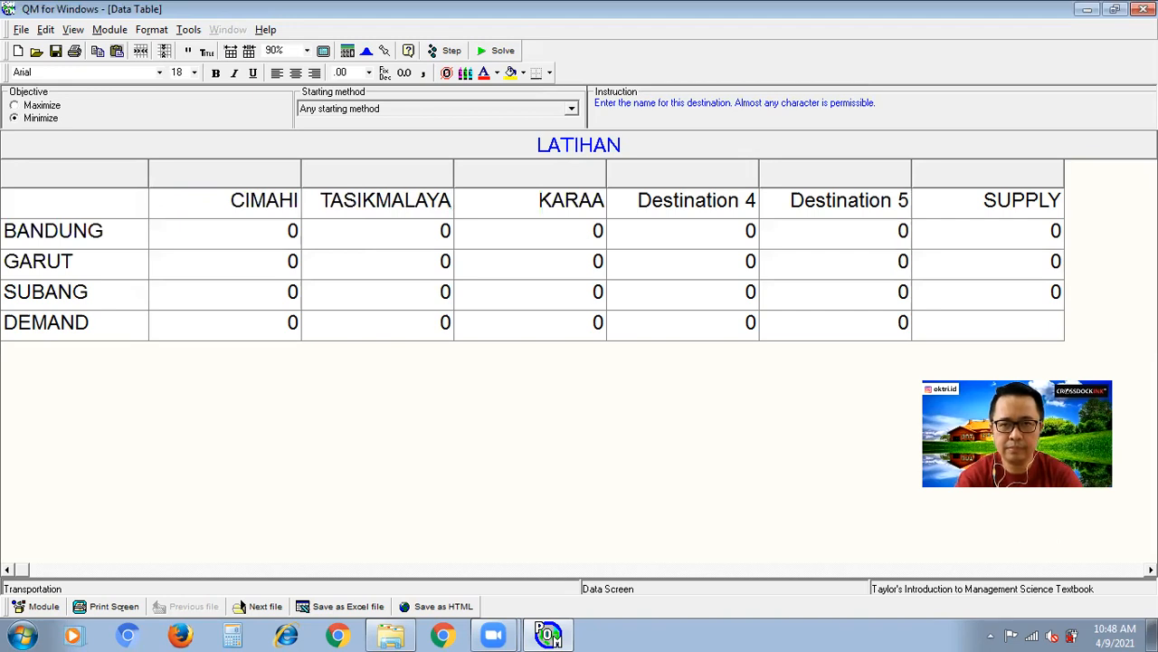
type("WANG")
key("Tab")
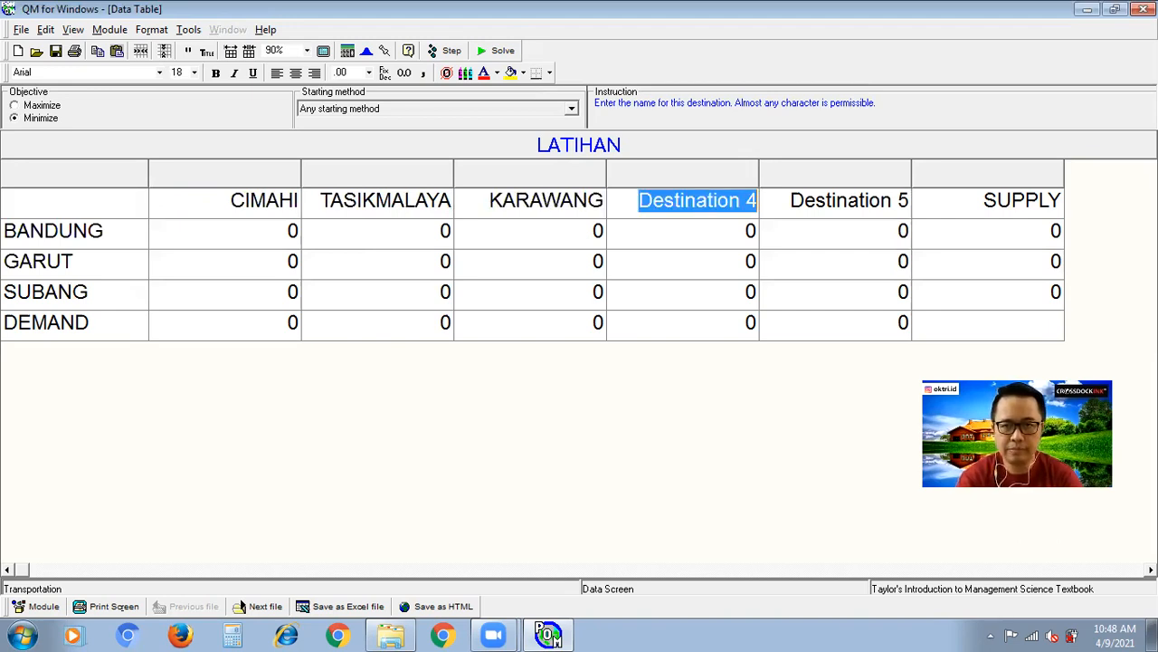
Rename the Destination 4 column as CIREBON and the Destination 5 column as SUMEDANG
type("CIREBON")
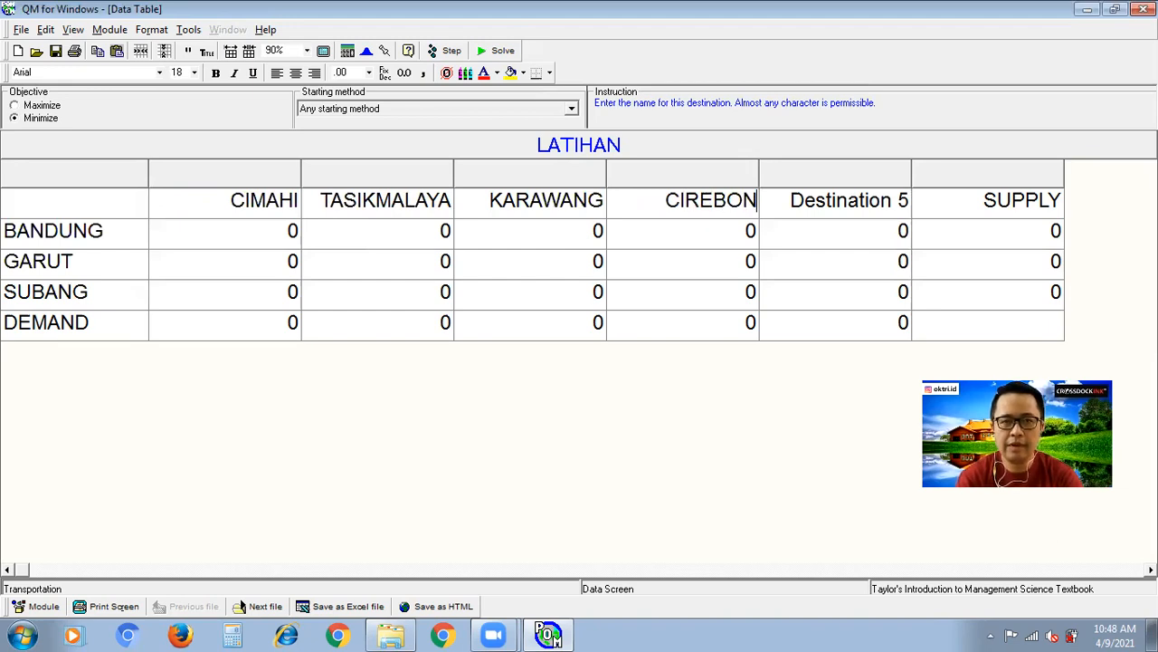
key("Tab")
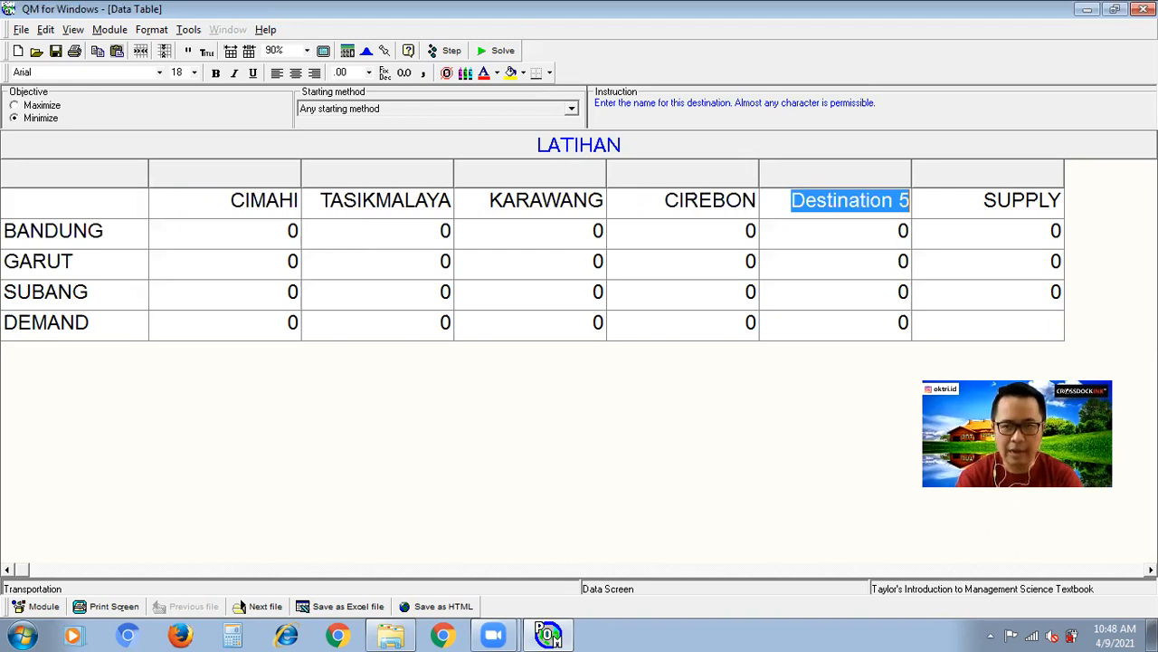
type("SUMEDANG")
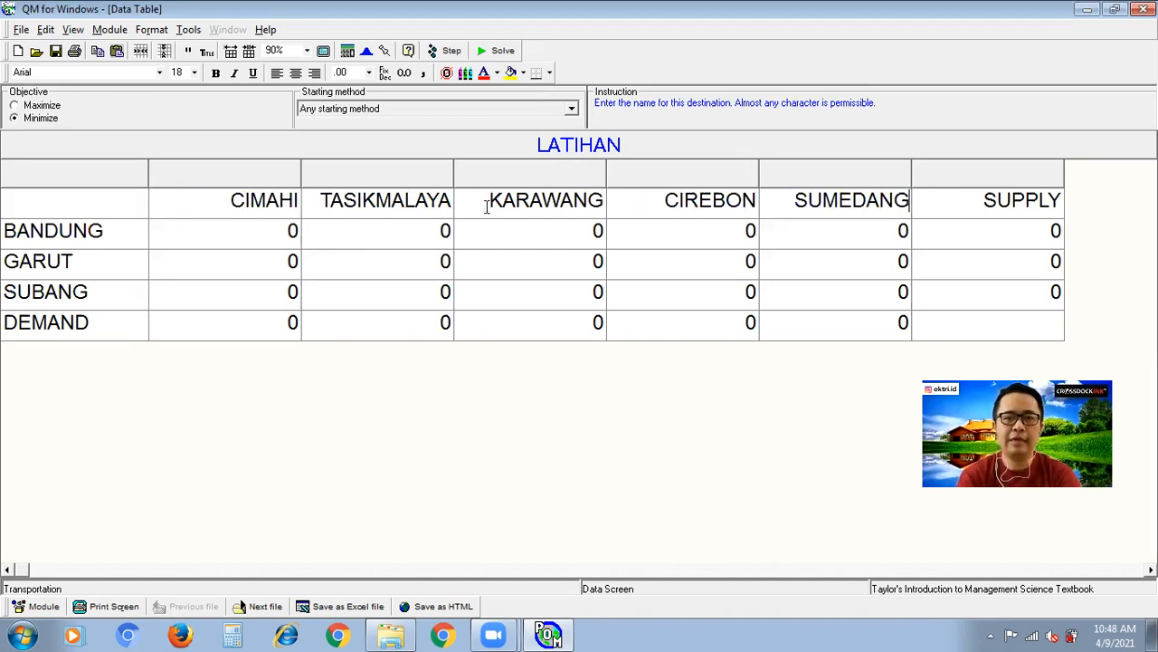
key("Return")
key("Up")
key("Right")
key("Down")
key("Left")
key("Left")
key("Left")
key("Left")
key("Left")
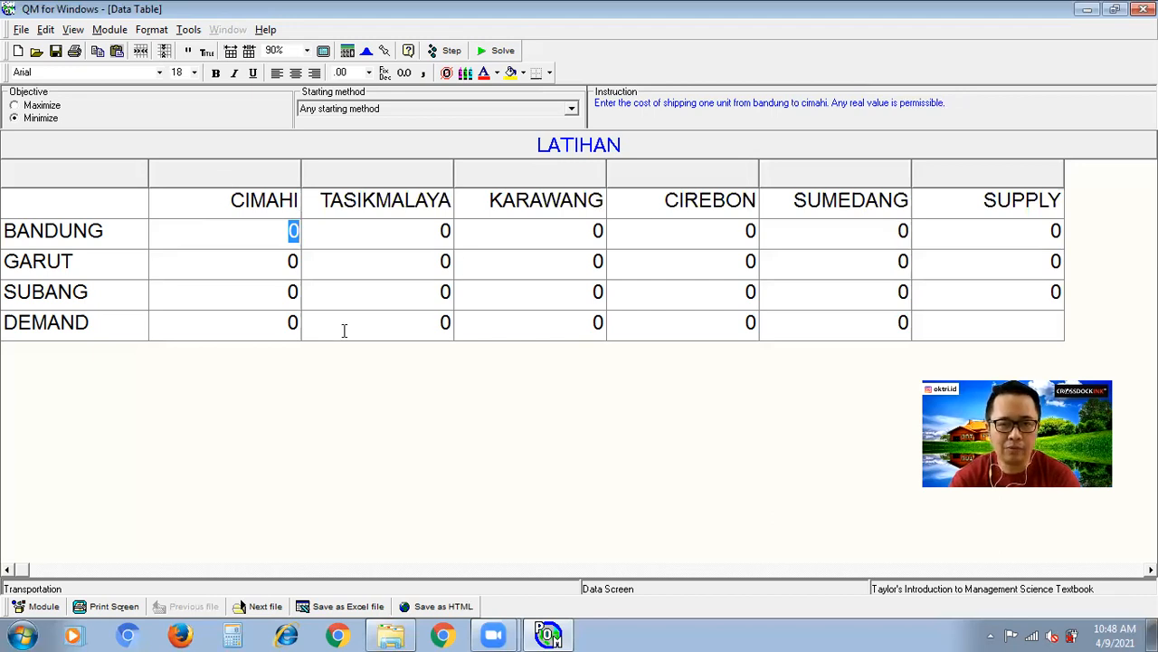
Set the supply to 50000 for BANDUNG, 20000 for GARUT and 30000 for SUBANG
left_click(1031, 231)
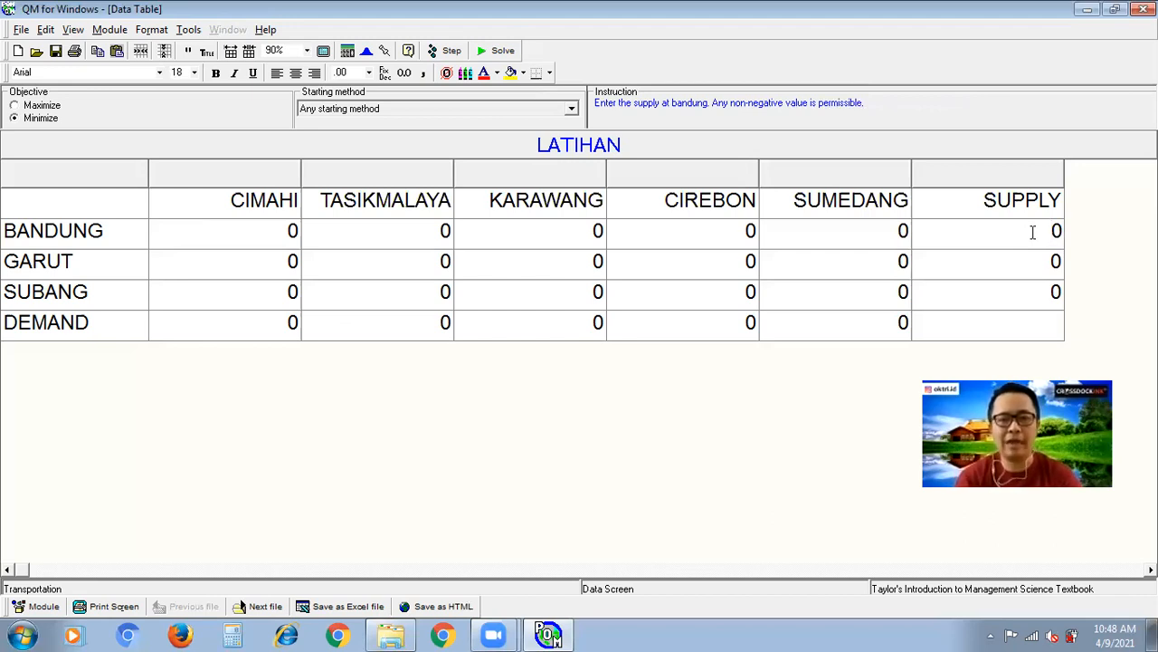
double_click(1032, 232)
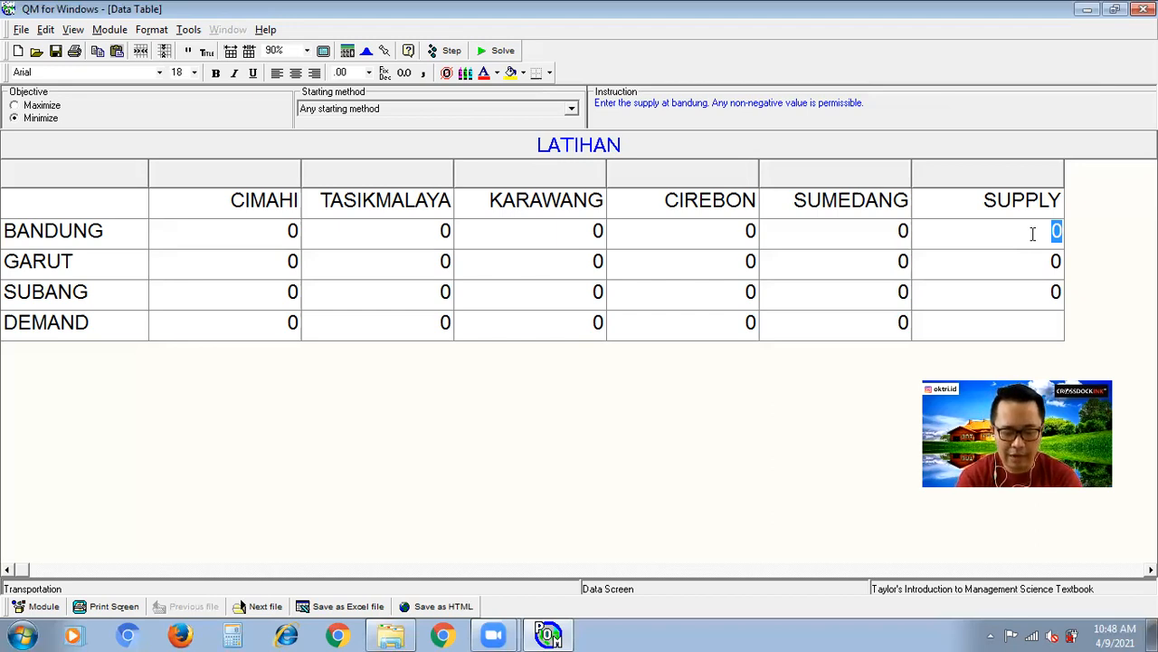
type("50000")
key("Return")
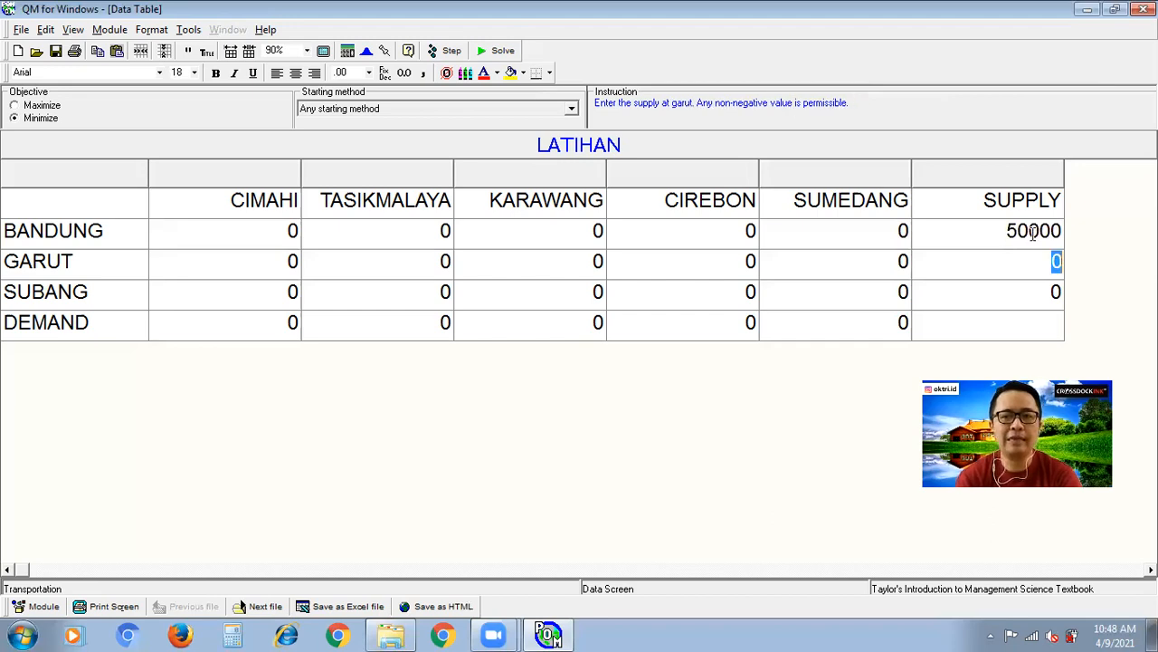
type("20000")
key("Return")
type("300")
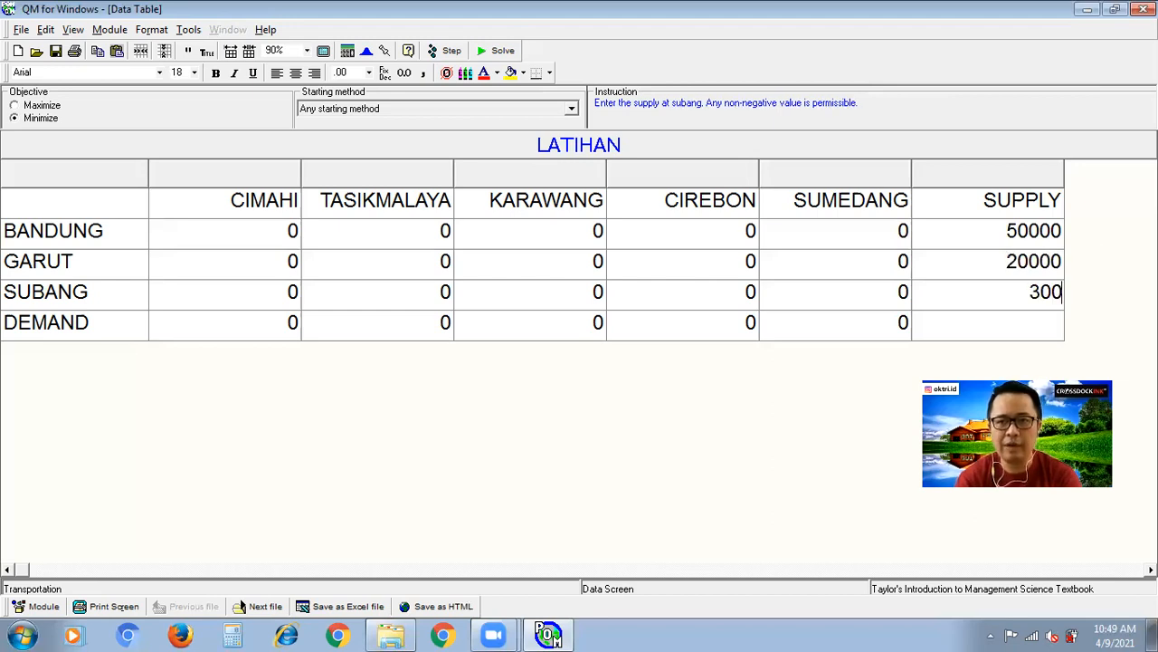
type("00")
key("Return")
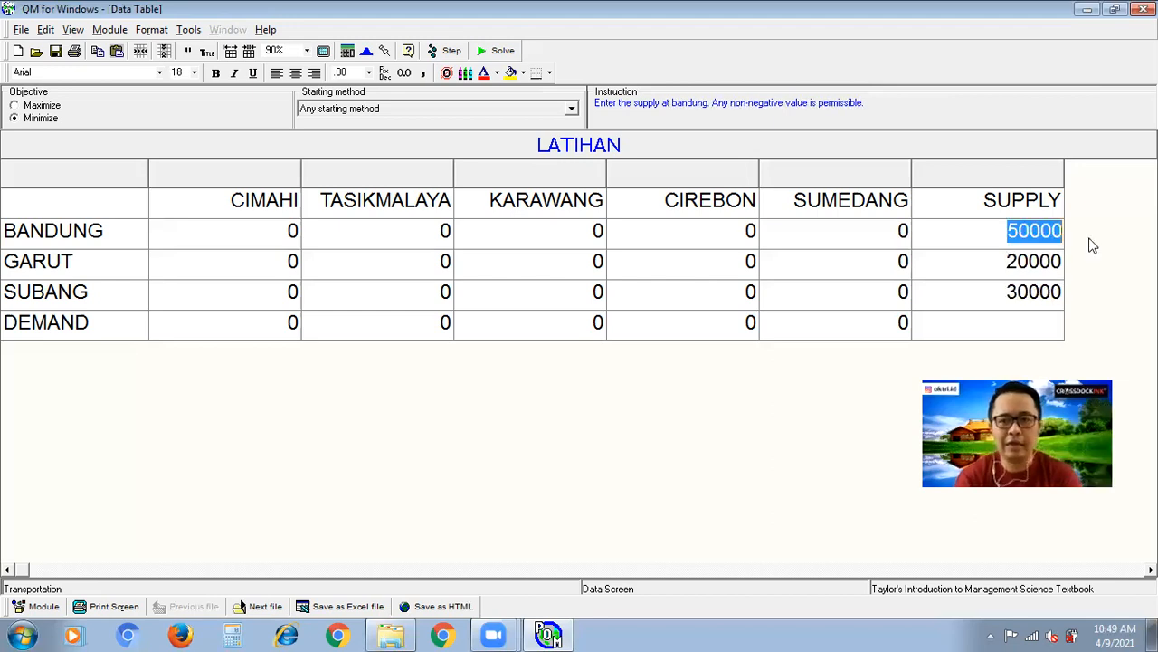
Set the demand to 10000 for CIMAHI and 25000 for TASIKMALAYA
key("Return")
key("Up")
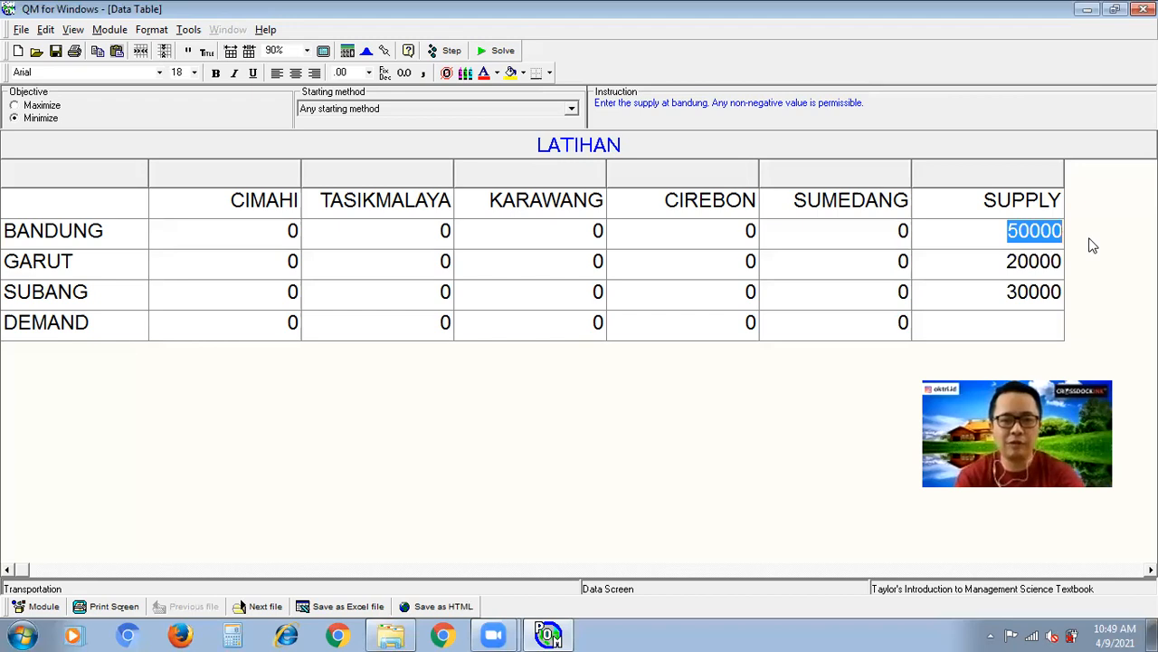
key("Down")
key("Down")
key("Down")
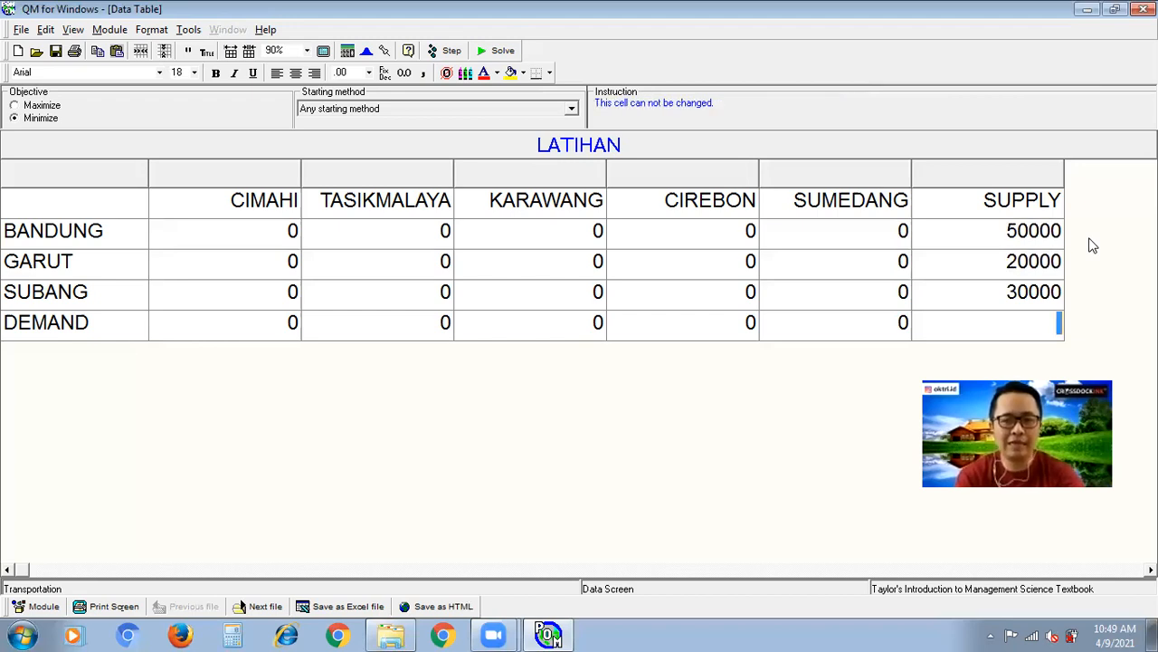
key("Left")
key("Left")
key("Left")
key("Left")
key("Left")
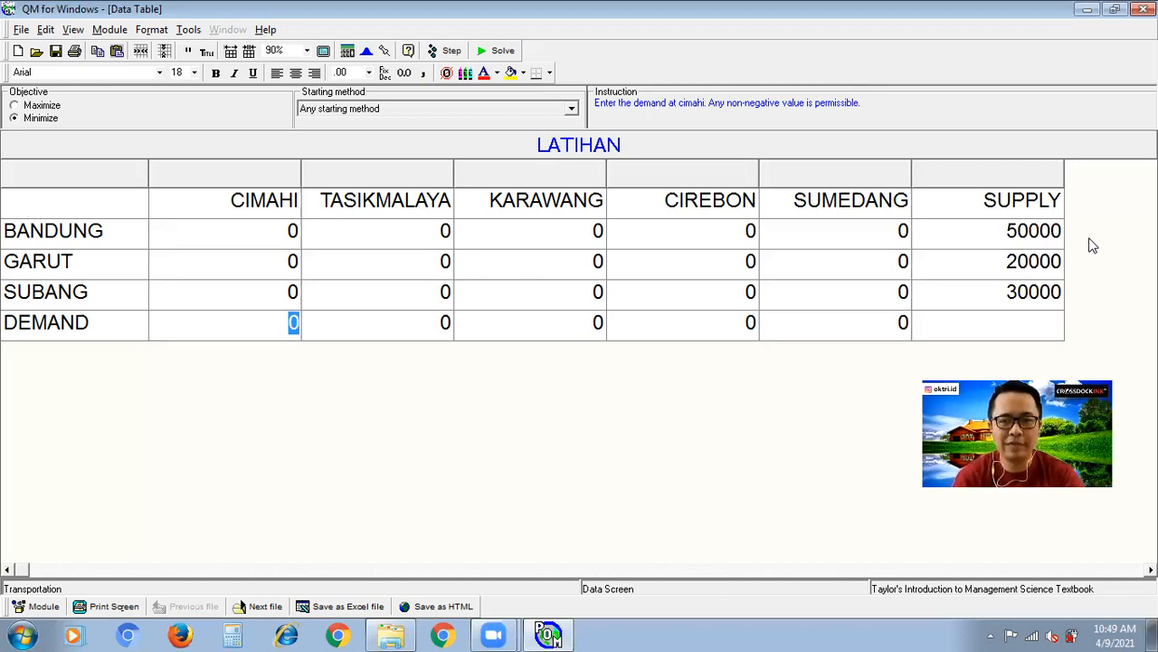
type("10000")
key("Tab")
type("2")
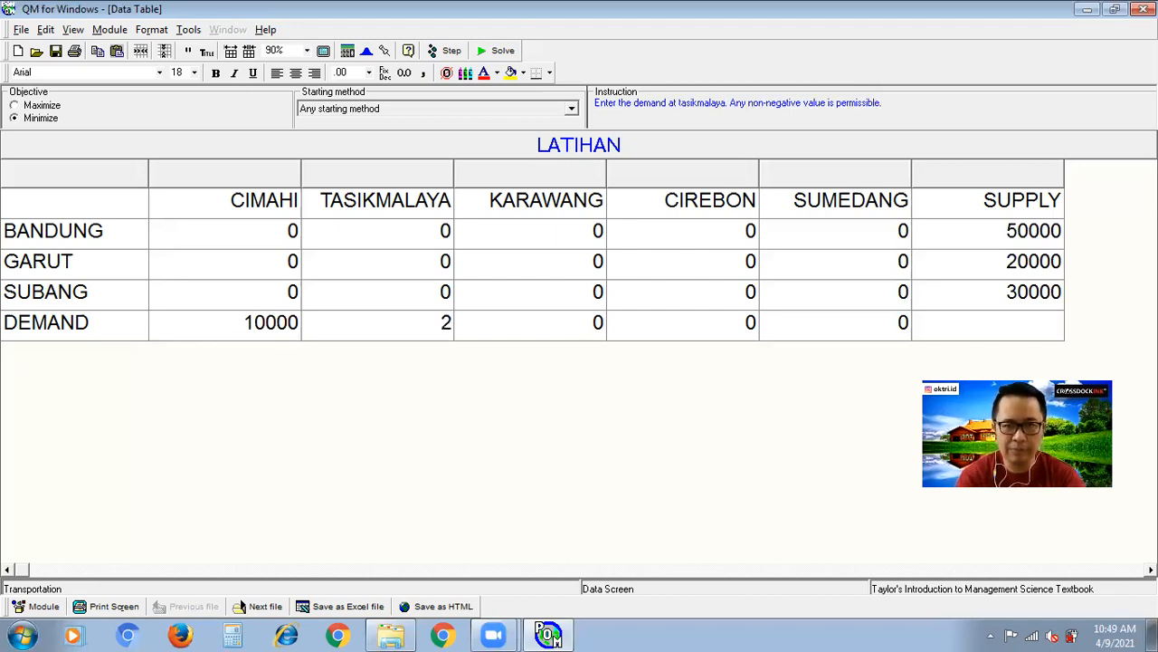
type("5000")
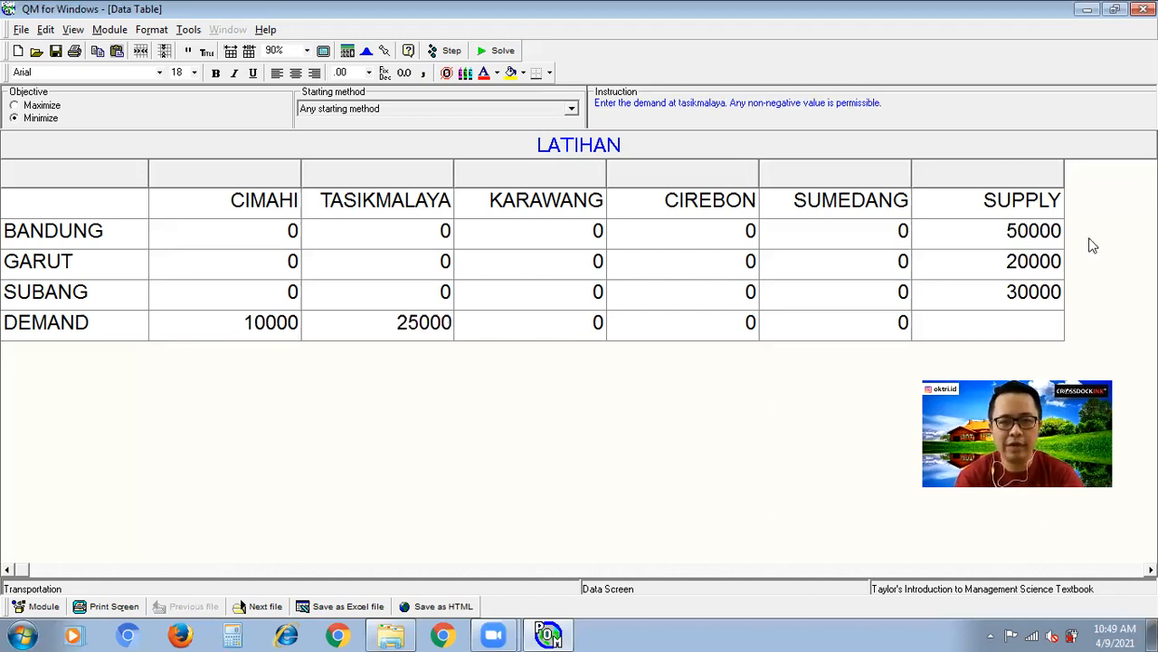
Set the demand to 15000 for KARAWANG, 30000 for CIREBON and 20000 for SUMEDANG
key("Tab")
type("15")
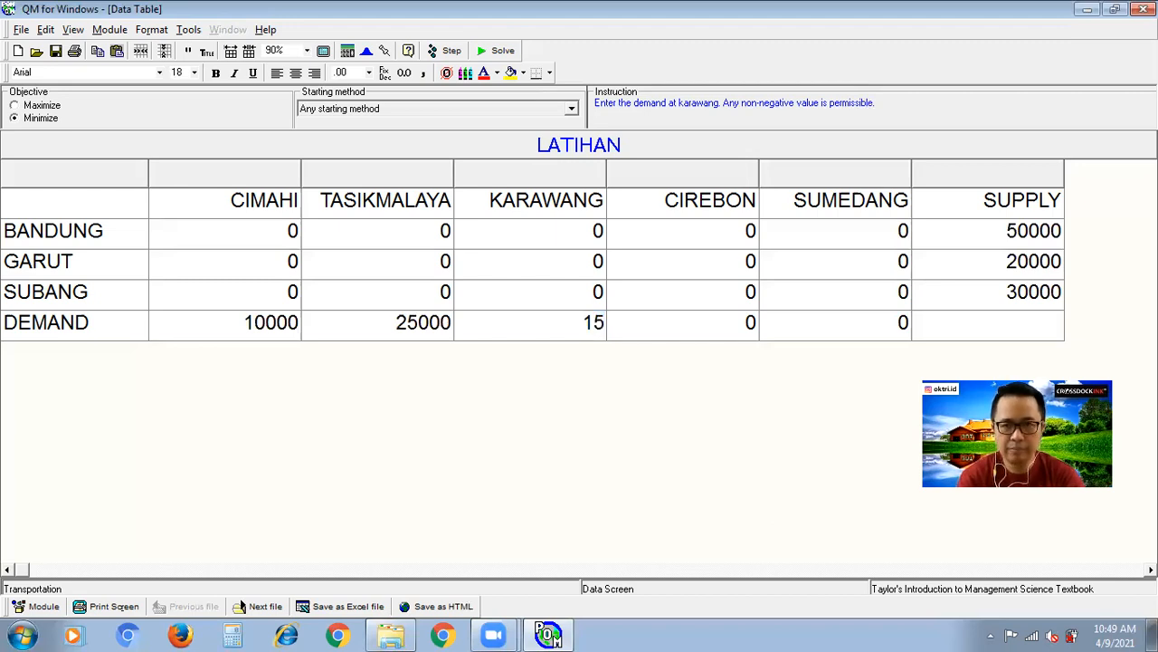
type("000")
key("Tab")
type("30000")
key("Tab")
type("20000")
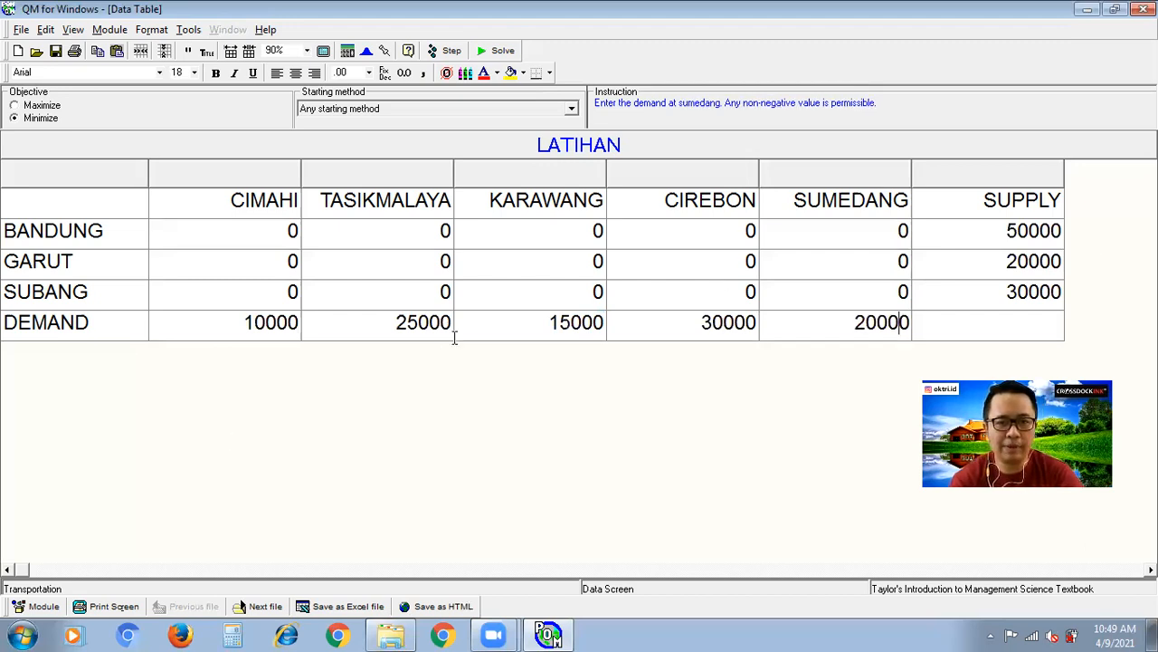
left_click(277, 325)
key("Tab")
key("Tab")
left_click(707, 330)
left_click(765, 321)
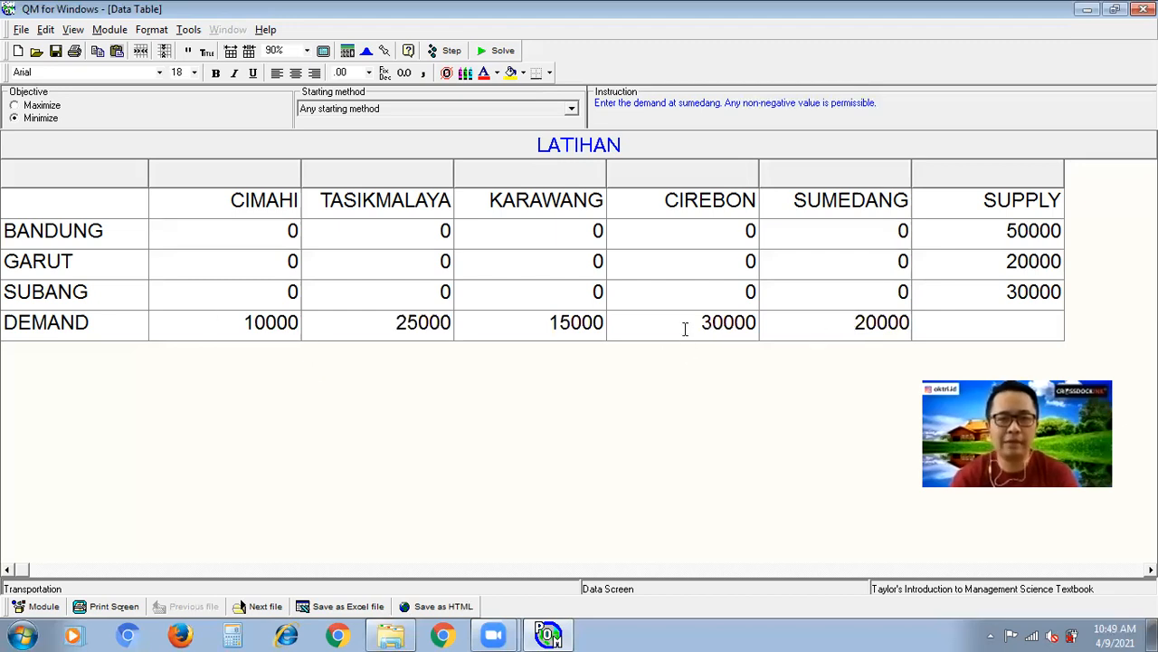
left_click(963, 233)
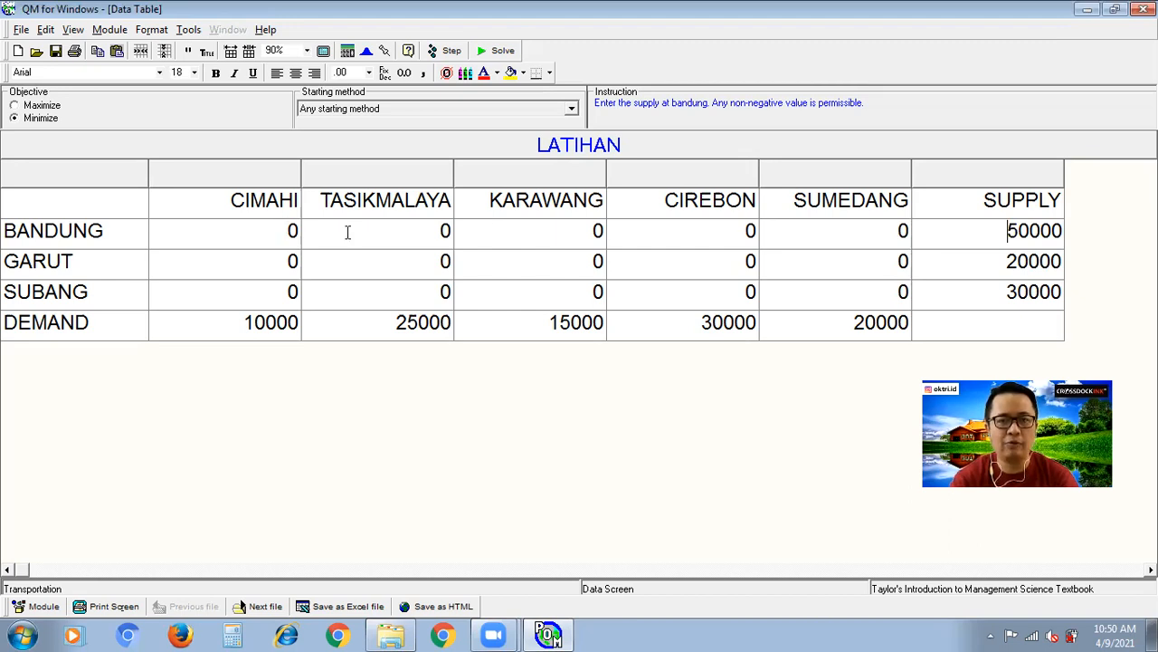
Enter the shipping costs from BANDUNG: CIMAHI 2, TASIKMALAYA 18, KARAWANG 11, CIREBON 21 and SUMEDANG 8
key("Right")
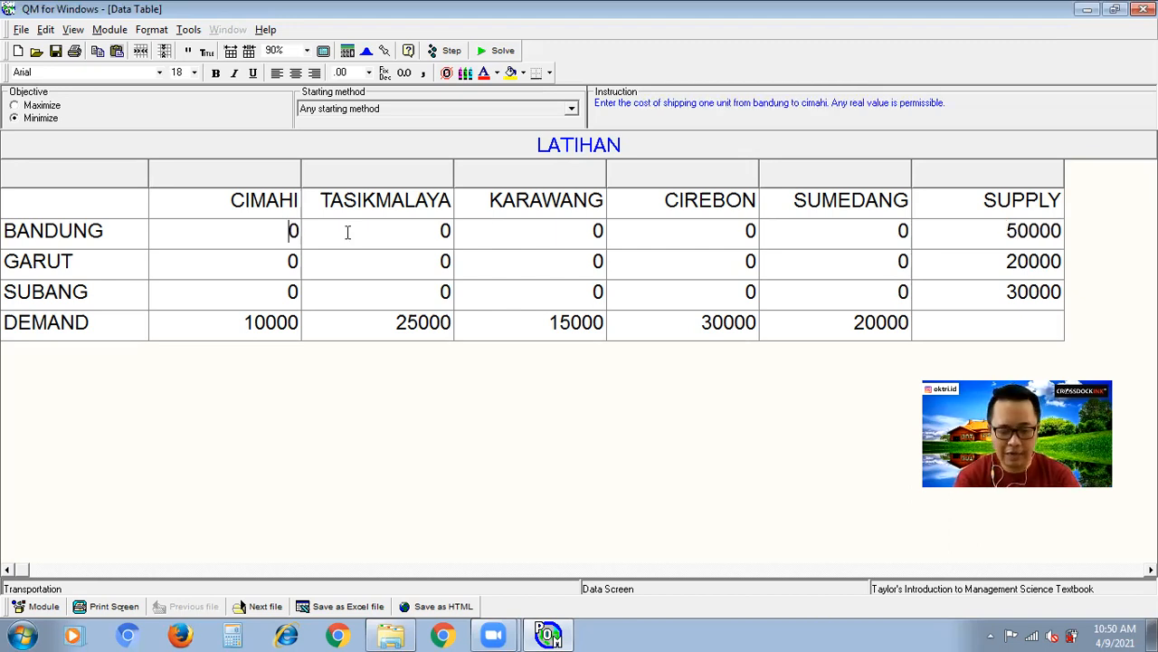
type("2")
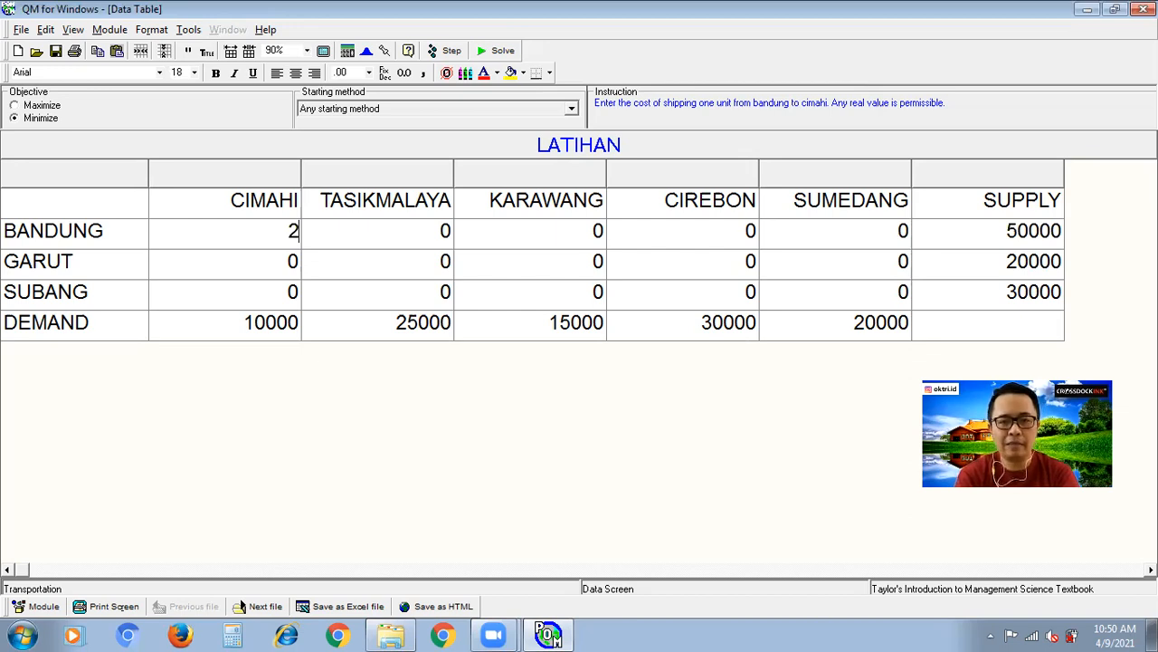
left_click(347, 233)
type("18")
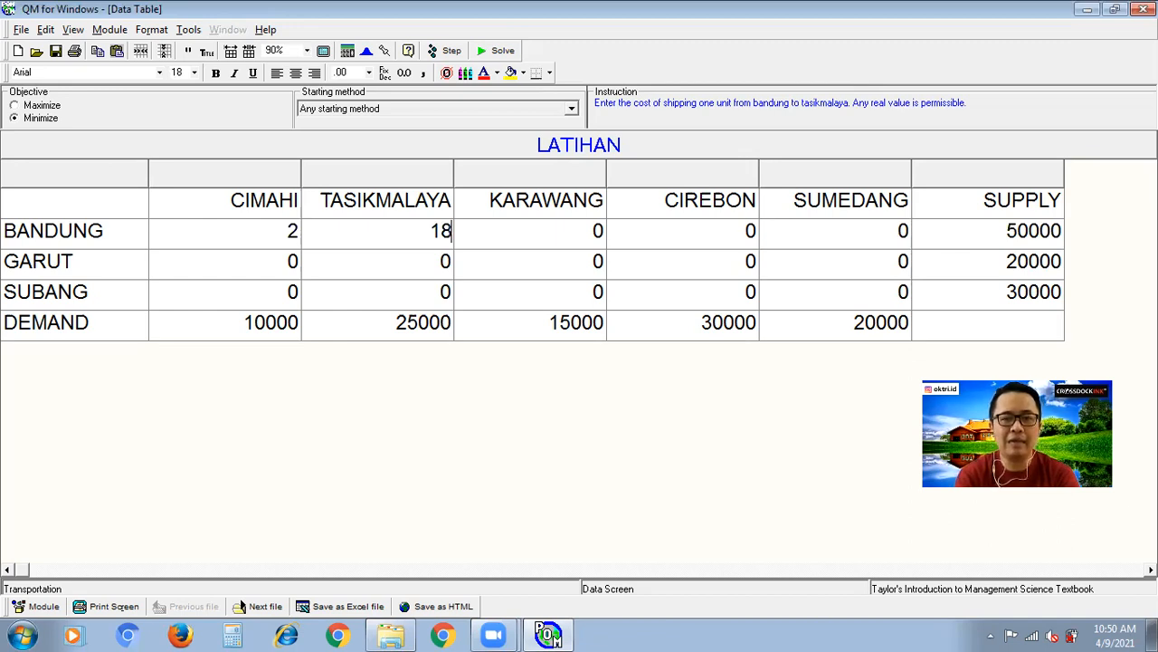
key("Tab")
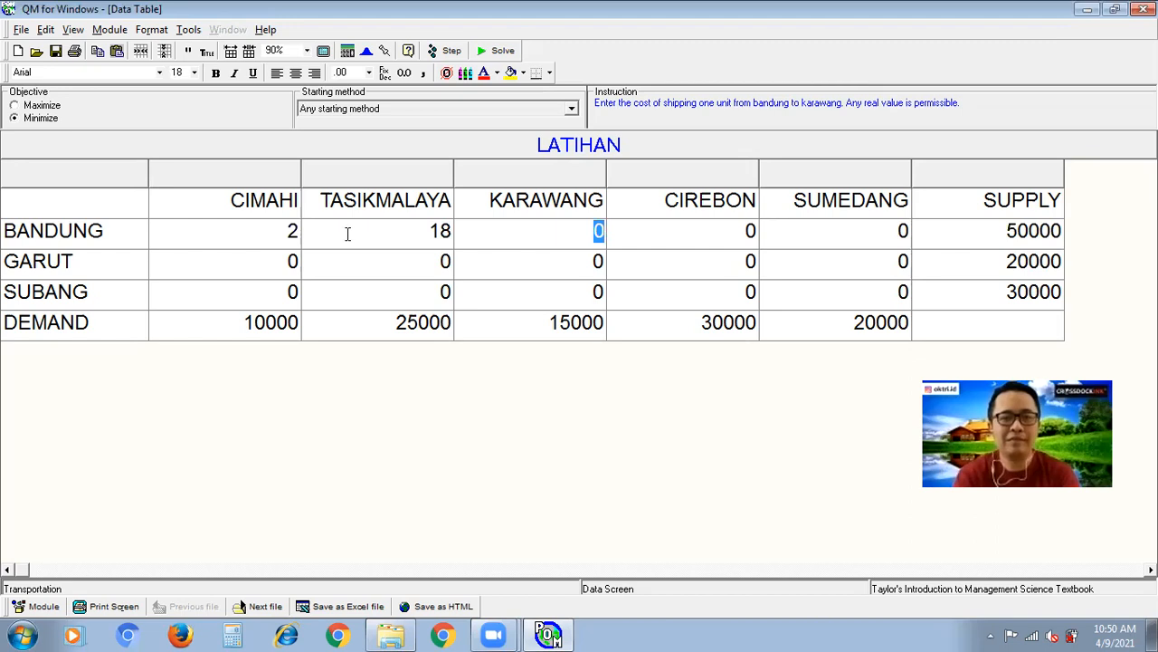
type("11")
key("Tab")
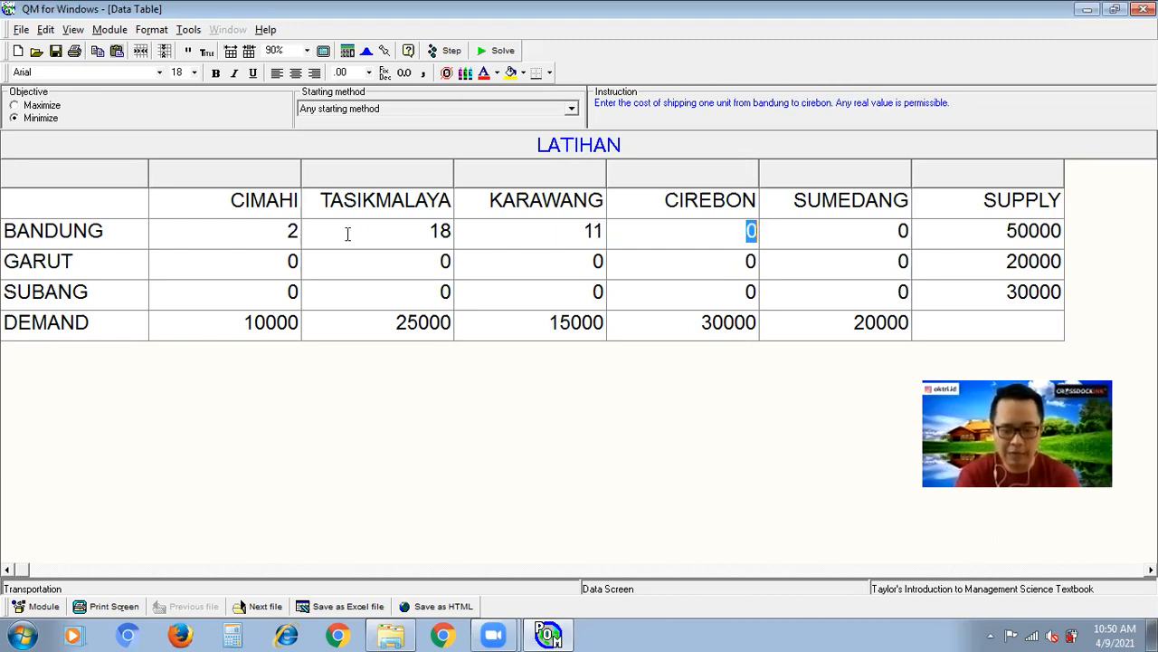
type("21")
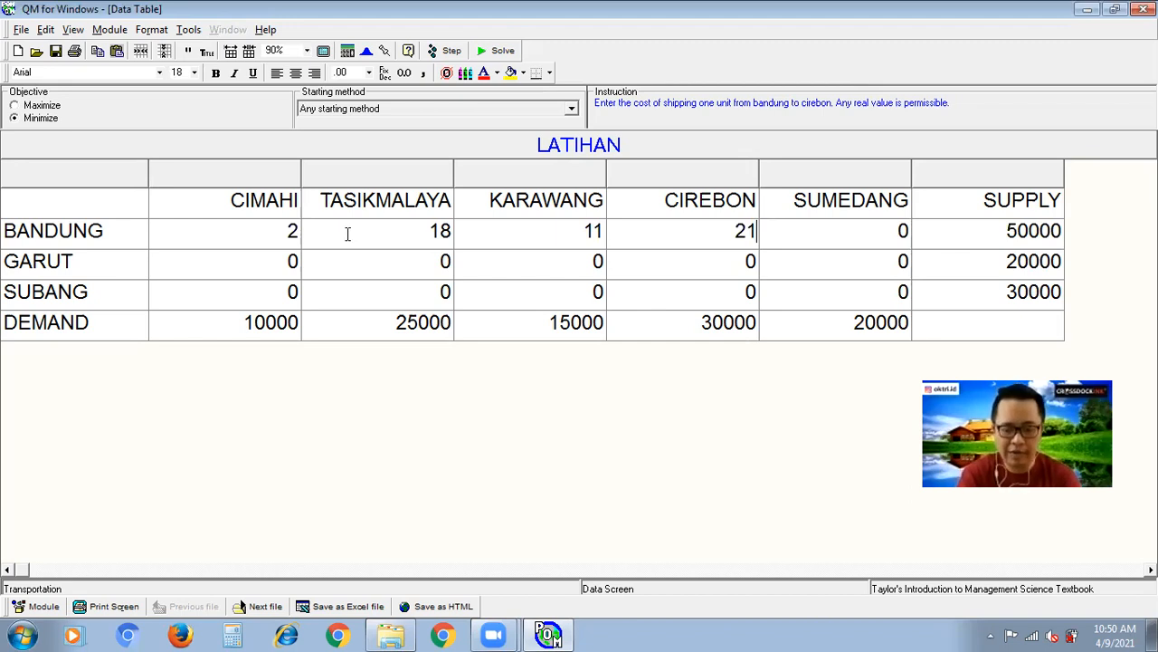
key("Tab")
type("8")
key("Return")
Enter the shipping costs from GARUT: CIMAHI 10, TASIKMALAYA 7, KARAWANG 20, CIREBON 19 and SUMEDANG 11
key("Home")
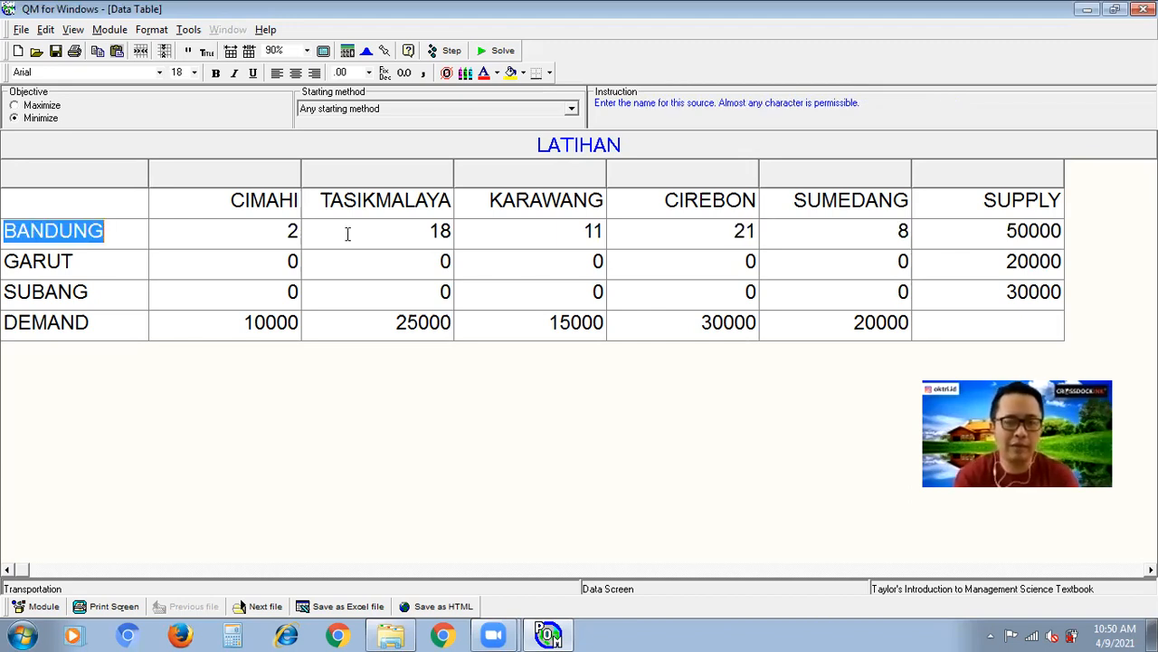
key("Tab")
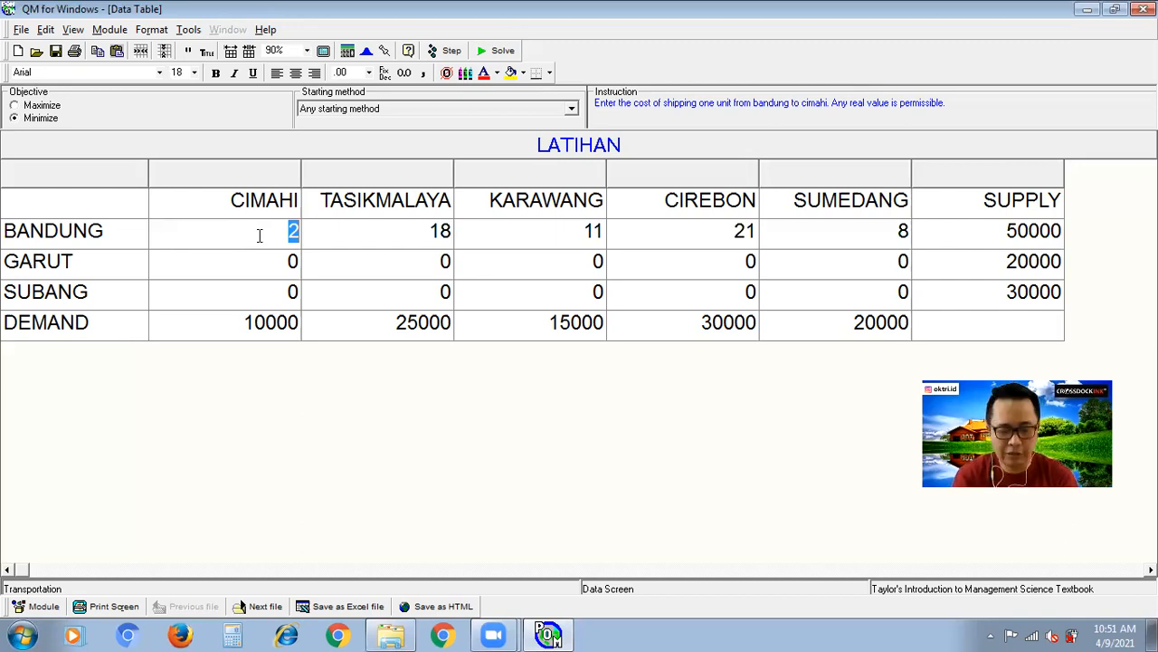
key("Return")
type("10")
key("Tab")
type("7")
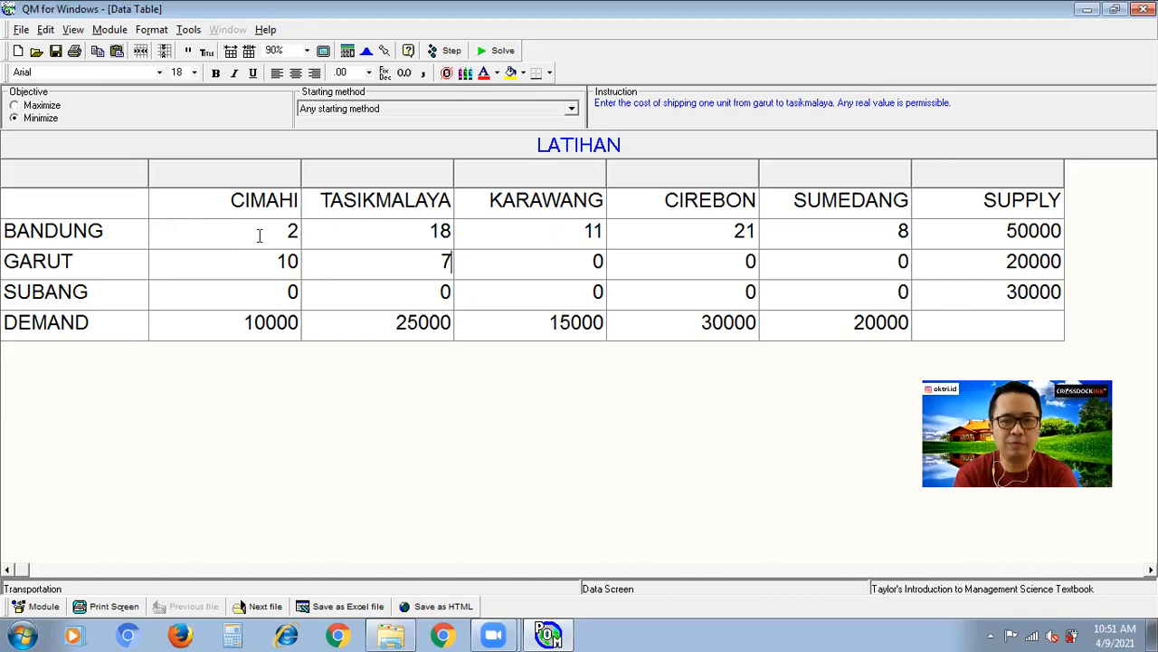
key("Tab")
type("20")
key("Tab")
type("1")
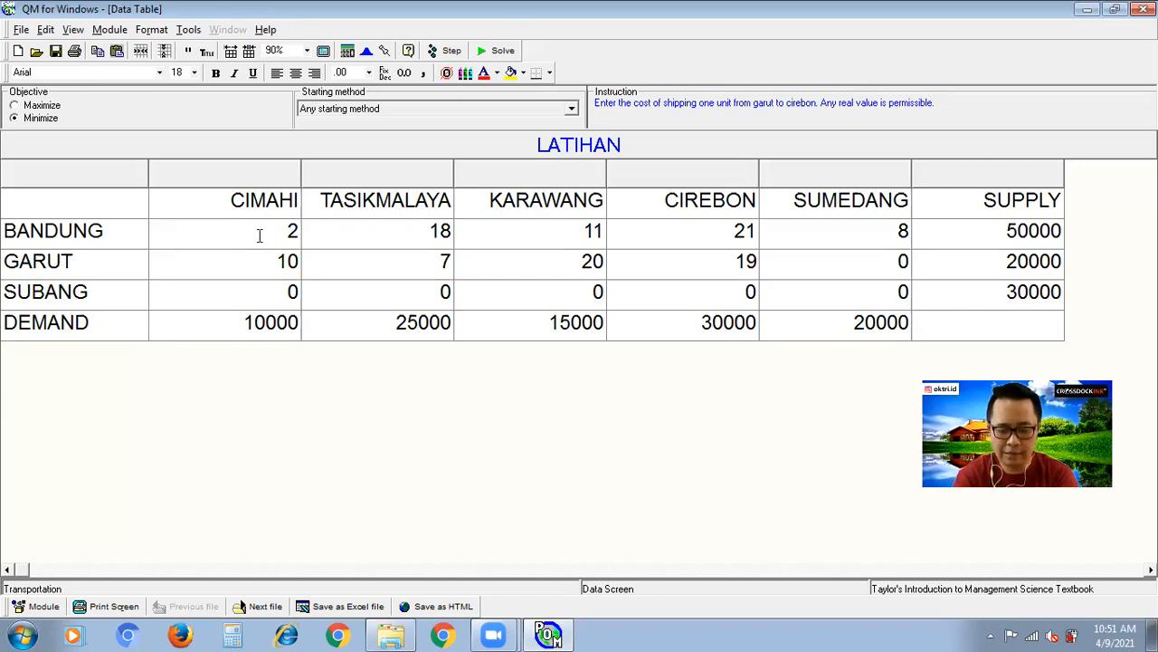
key("Tab")
type("11")
Enter the shipping costs from SUBANG: CIMAHI 9, TASIKMALAYA 23, KARAWANG 5, CIREBON 10 and SUMEDANG 7
key("Down")
key("Left")
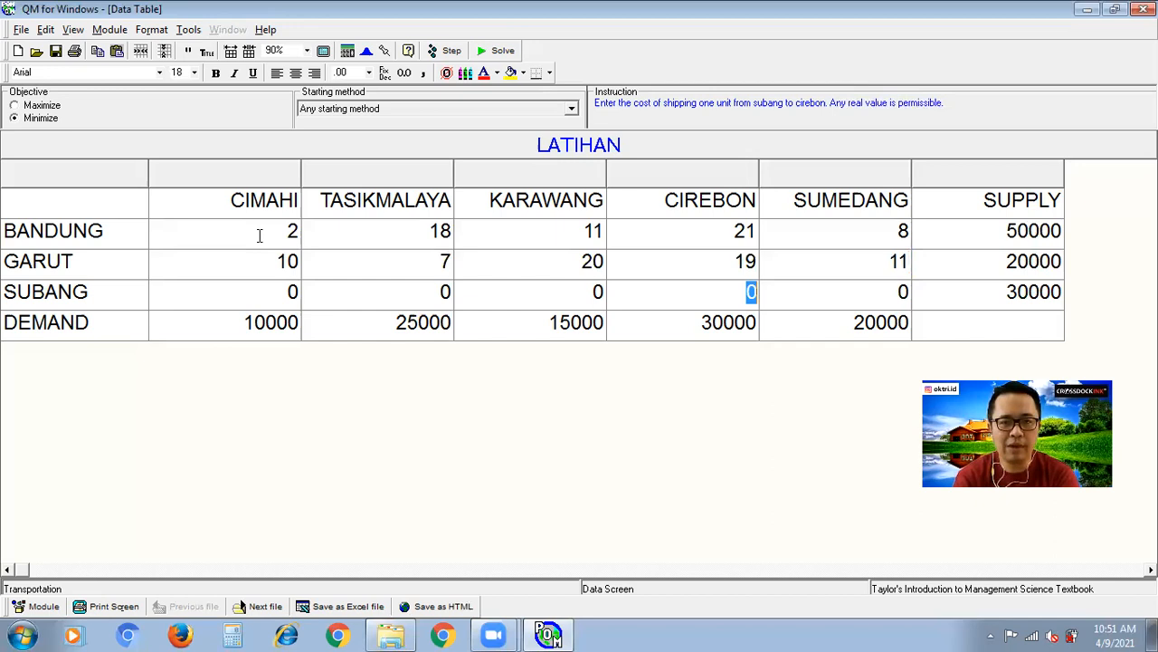
key("Left")
key("Left")
key("Left")
type("9")
key("Right")
type("23")
key("Right")
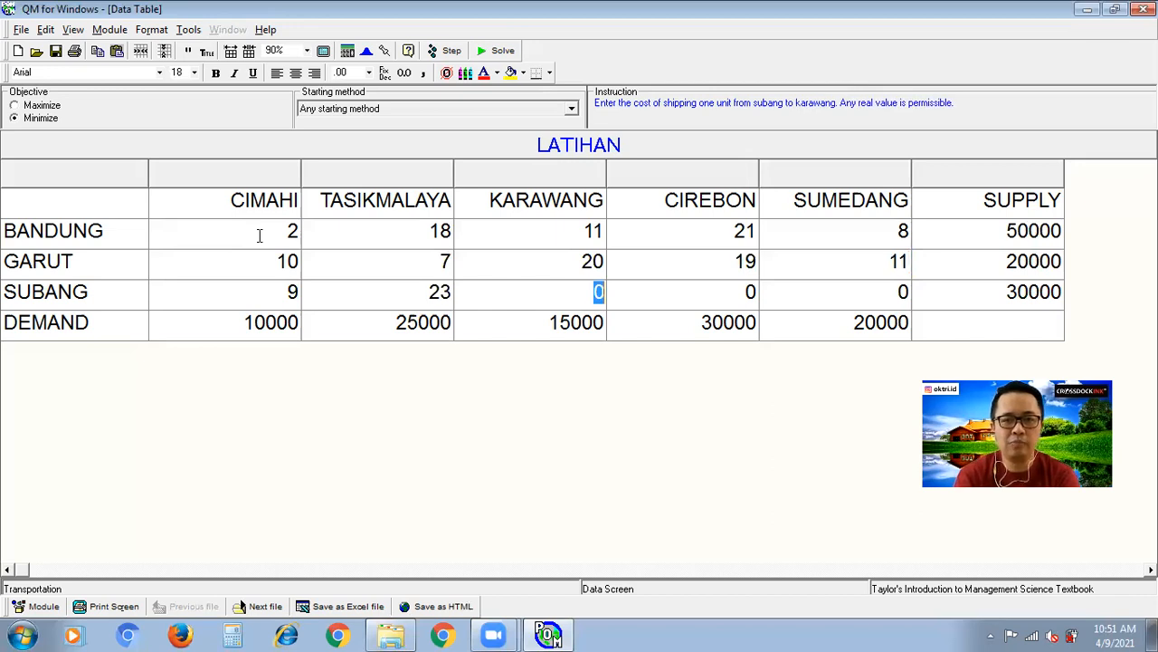
type("5")
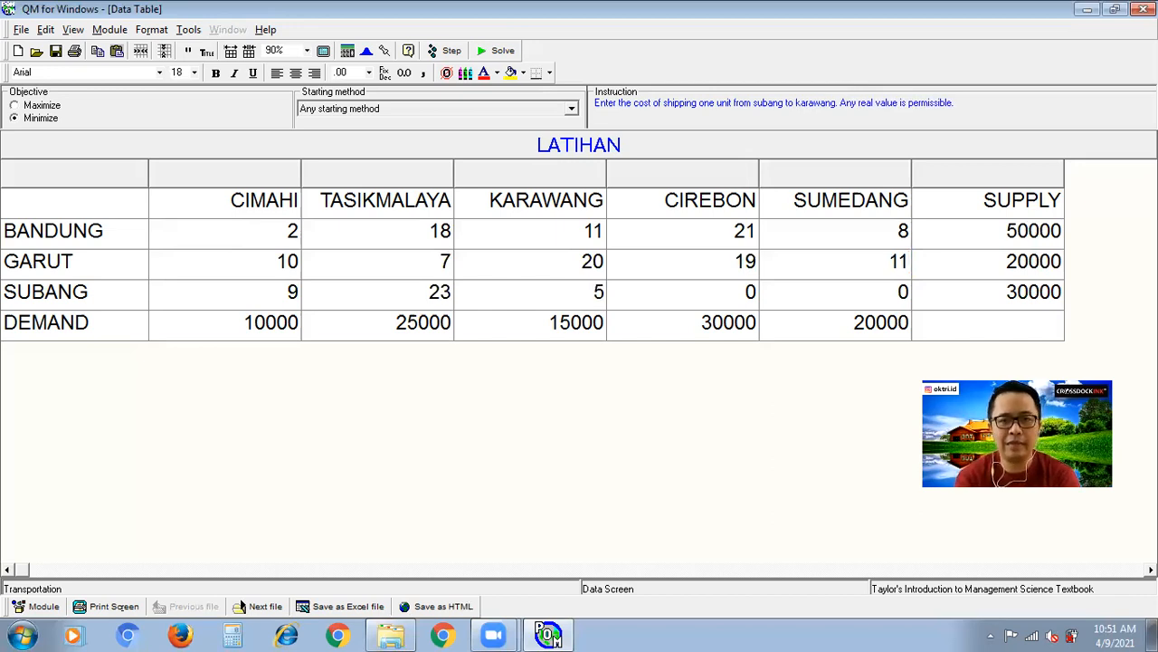
key("Right")
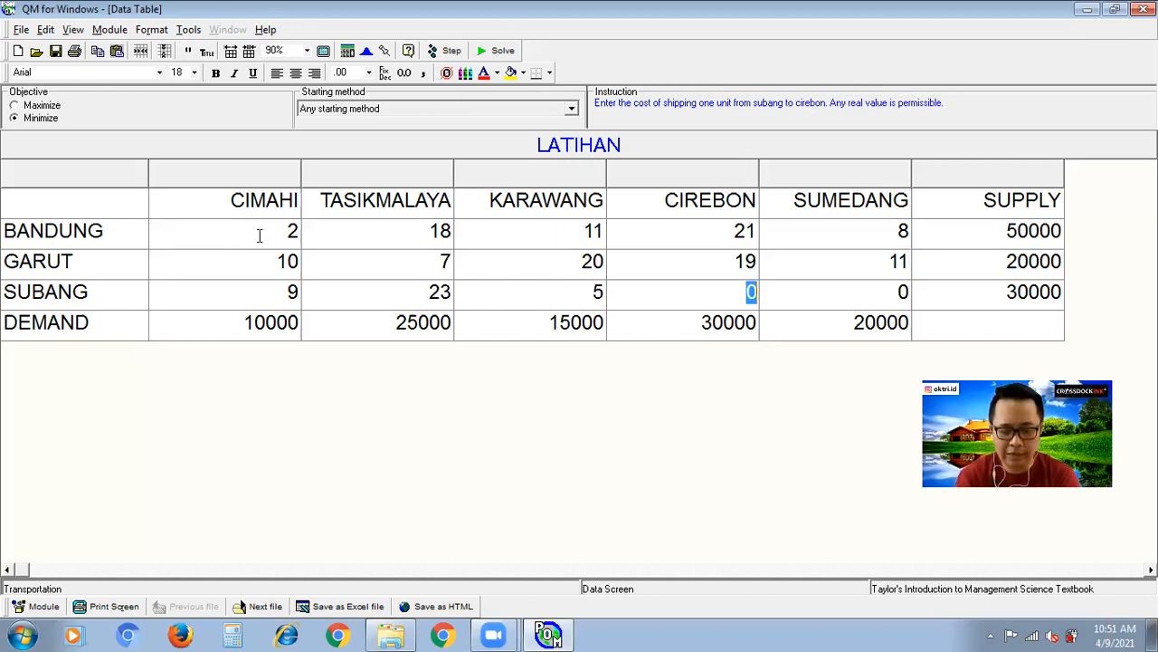
type("10")
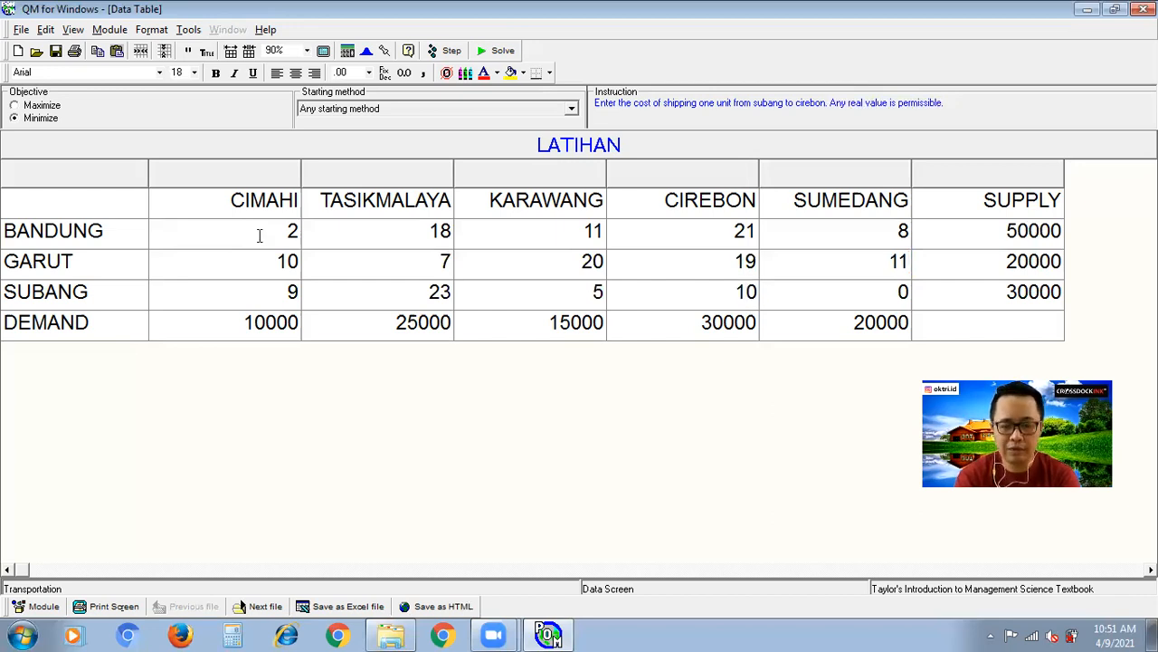
key("Right")
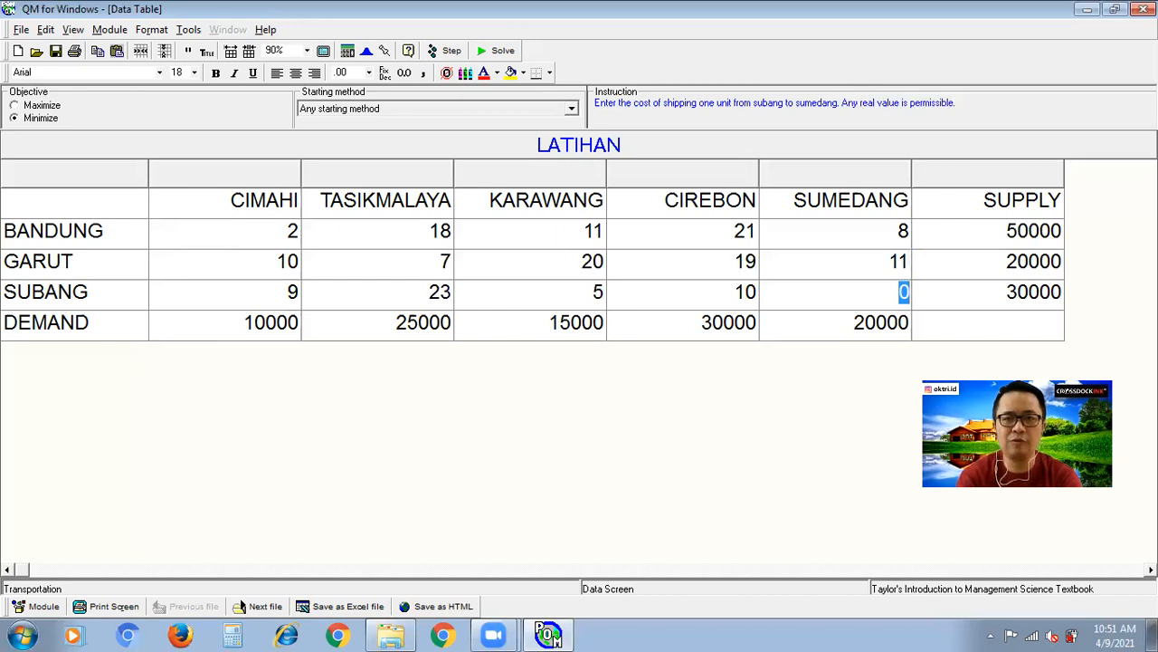
type("7")
Review the source names, the destination names and the supply values of the three sources in the data table
key("Up")
key("Up")
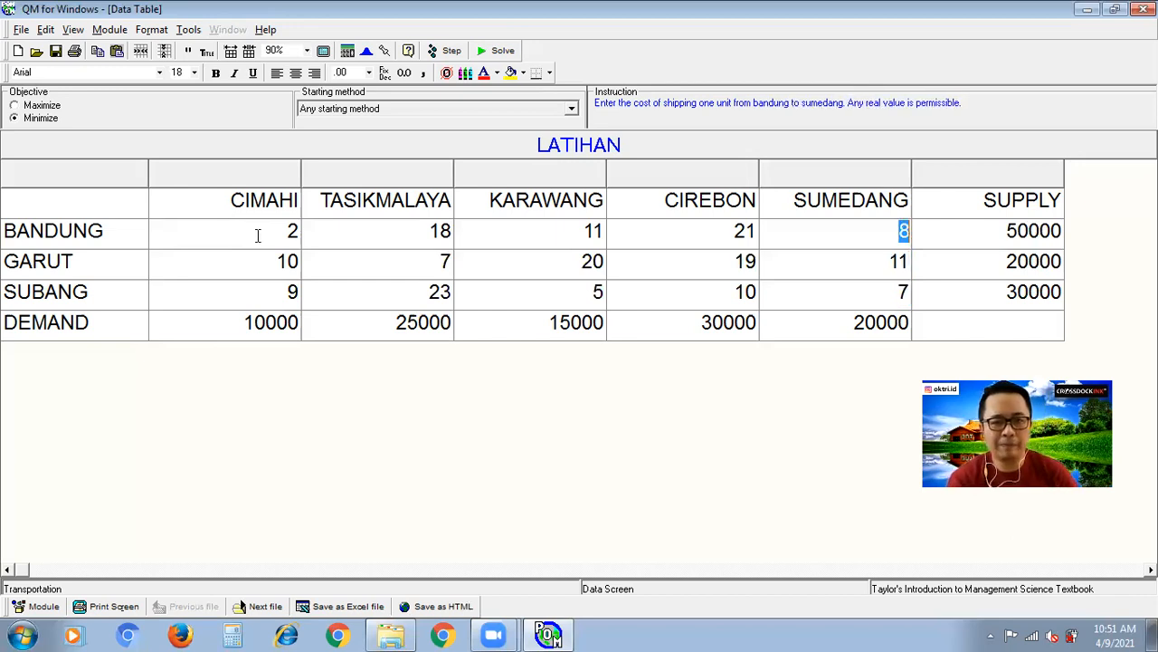
left_click(257, 236)
key("Left")
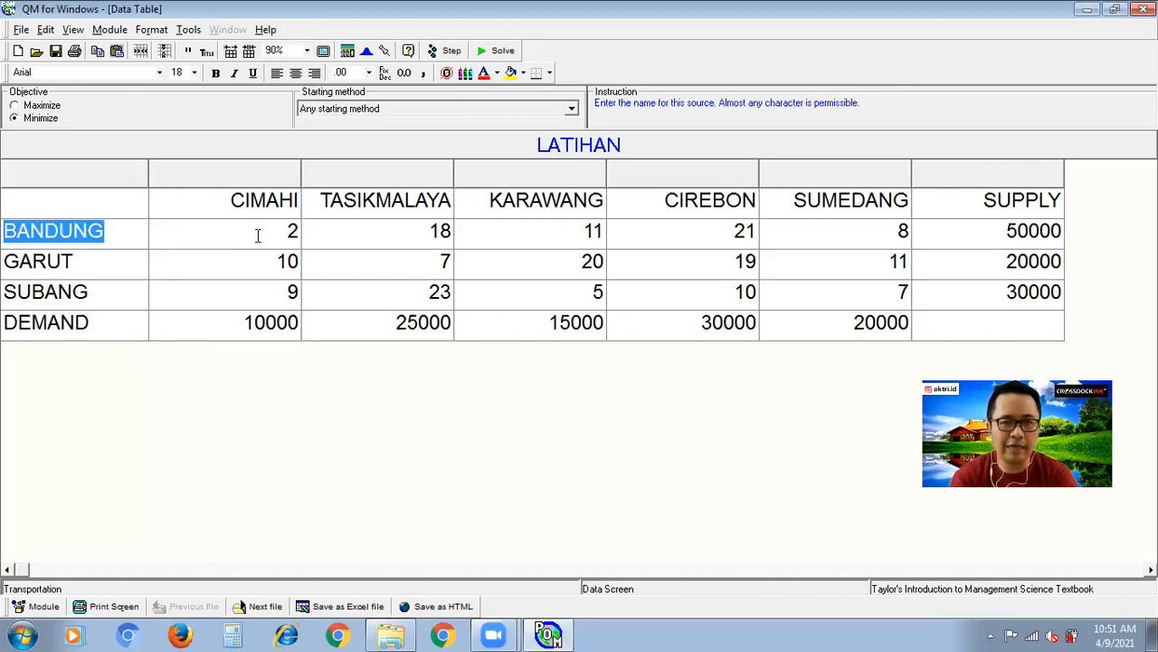
key("Down")
key("Up")
key("Up")
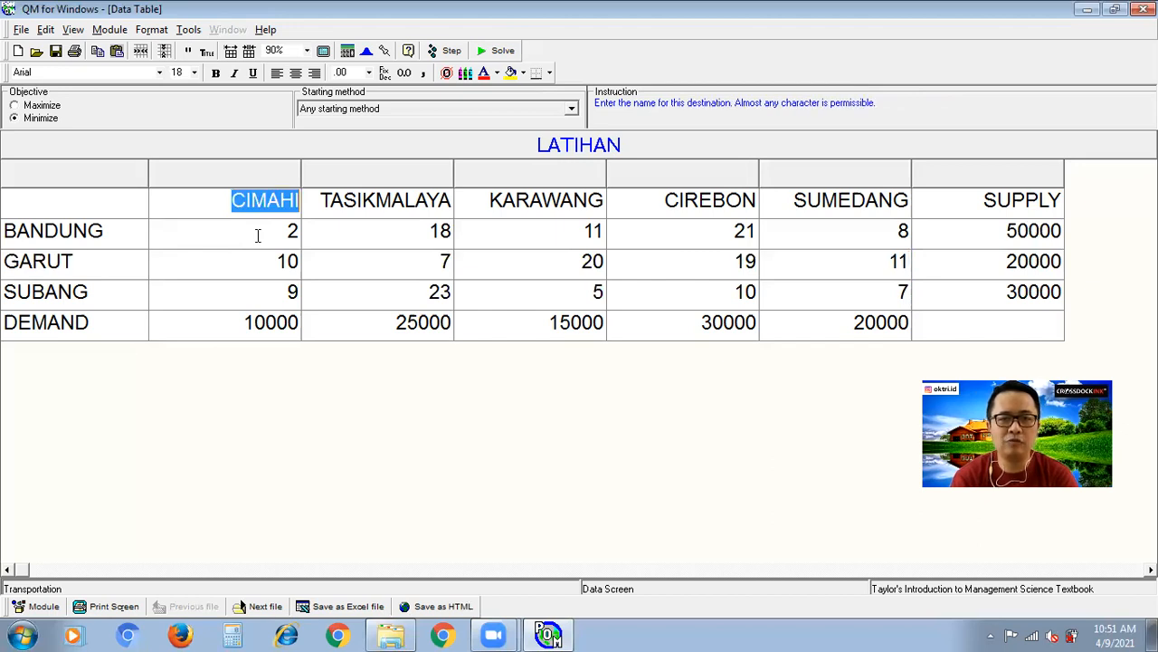
key("Right")
key("Right")
key("Right")
key("Right")
key("Right")
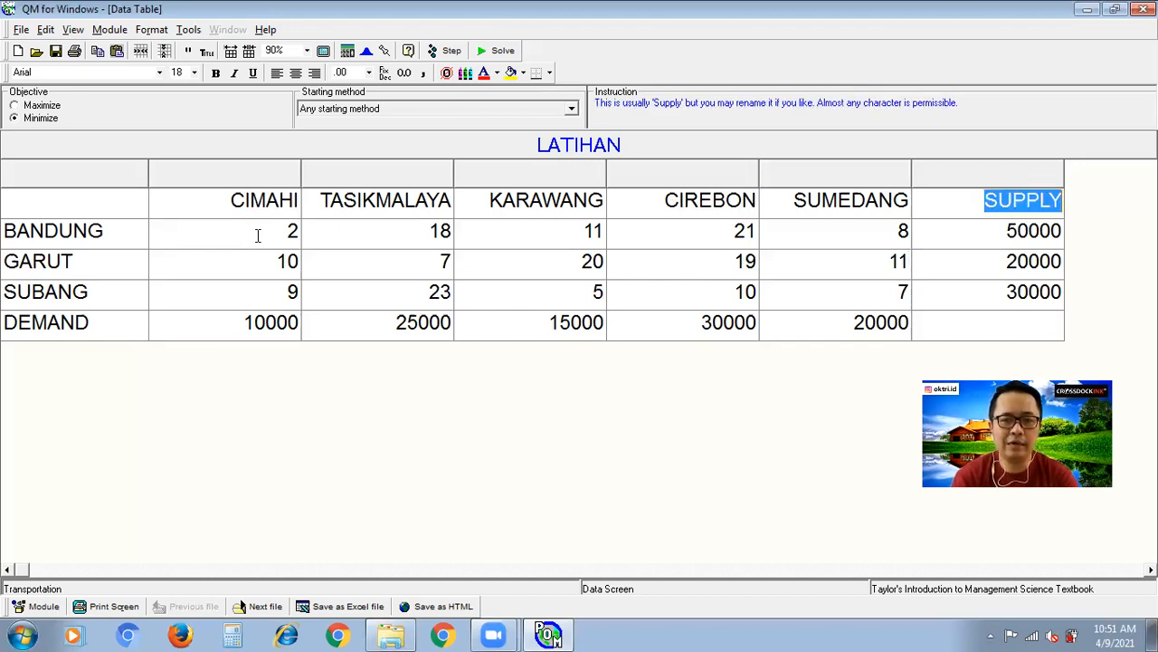
key("Down")
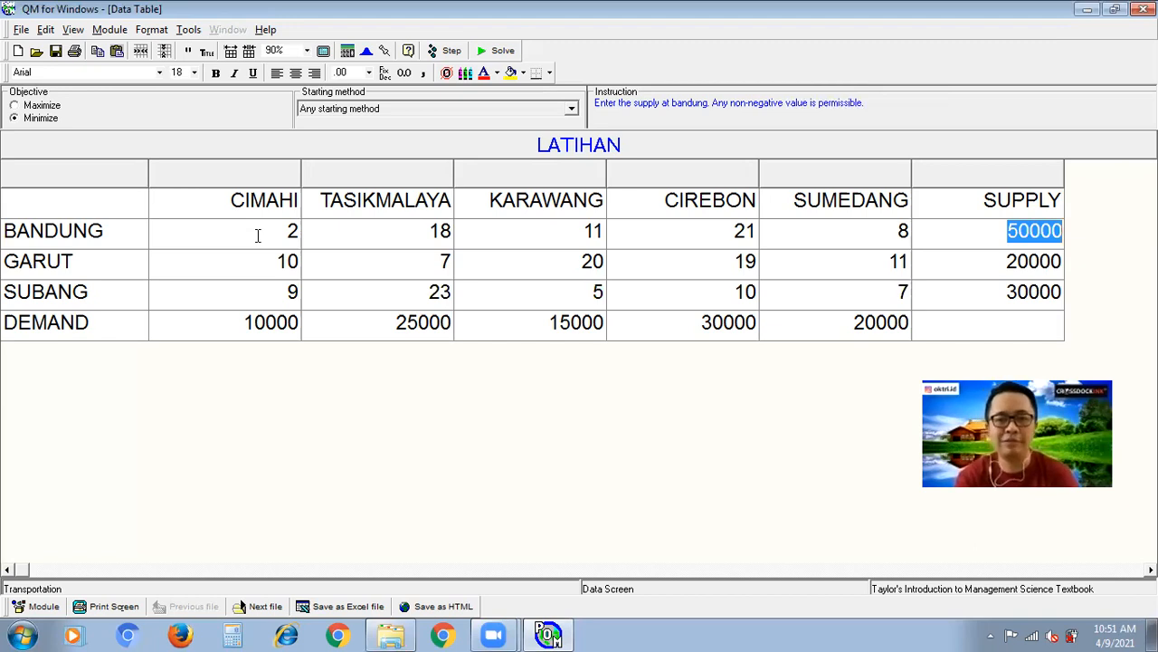
key("Down")
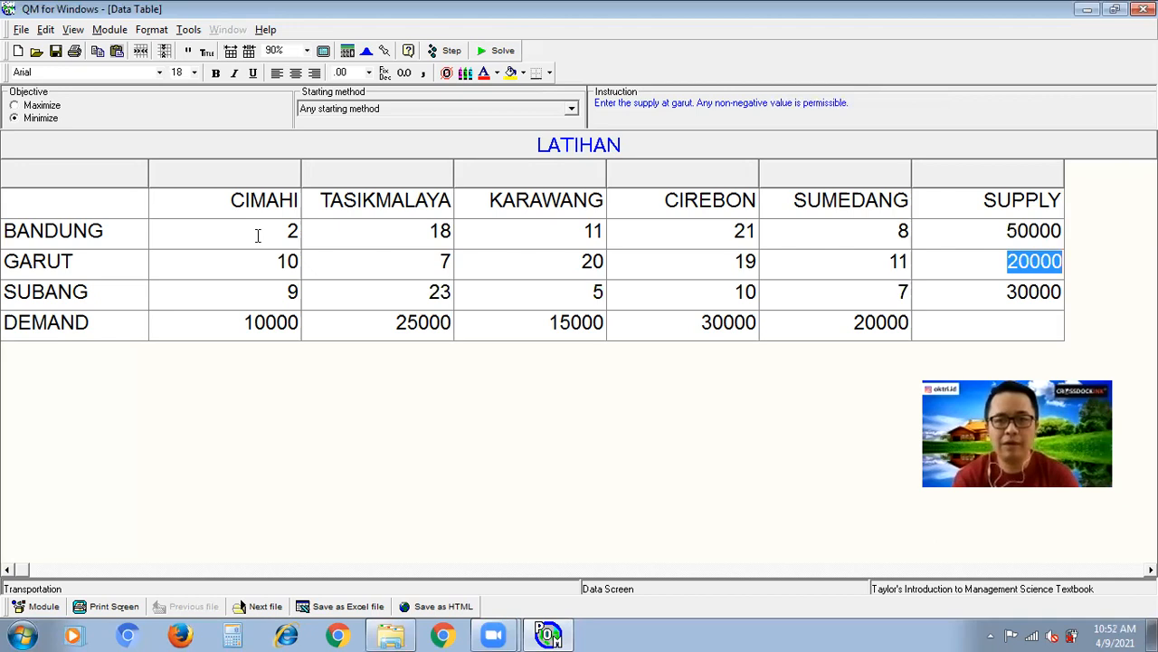
key("Down")
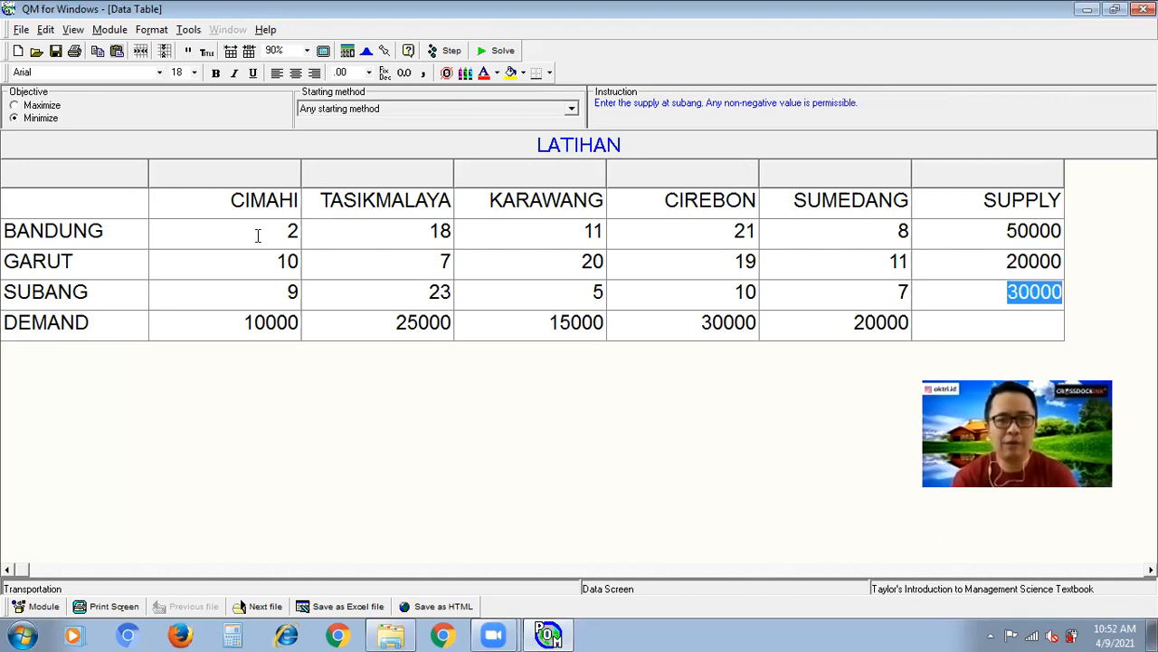
Check the demand values of the five destinations from CIMAHI to SUMEDANG
key("Down")
key("Left")
key("Left")
key("Left")
key("Left")
key("Left")
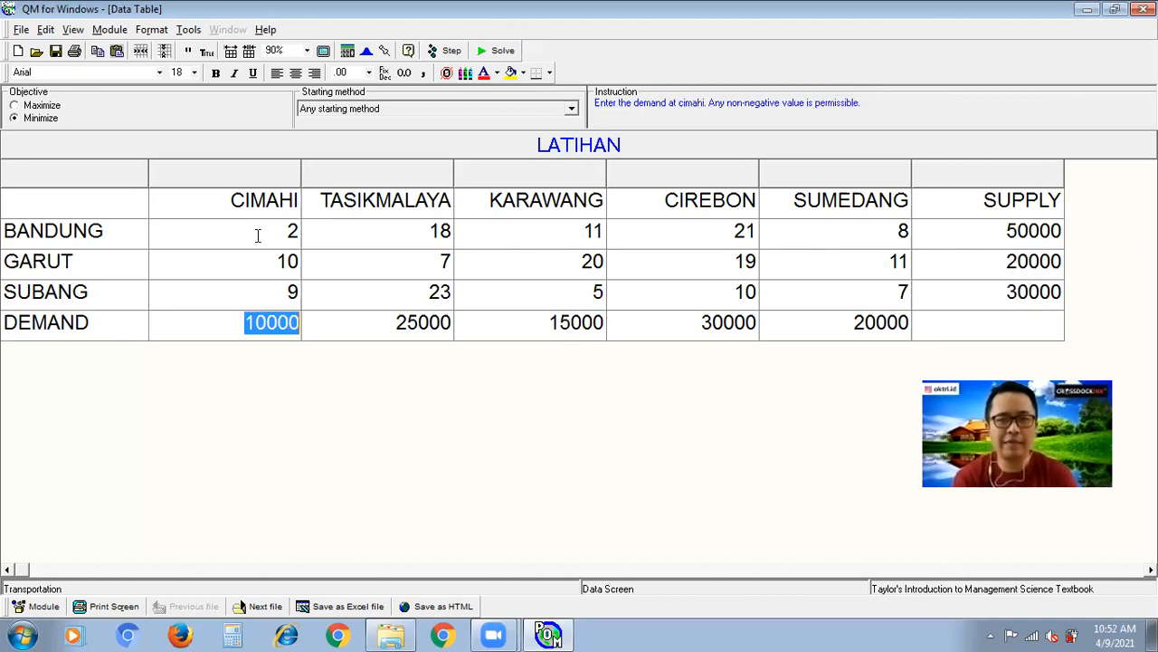
key("Right")
key("Right")
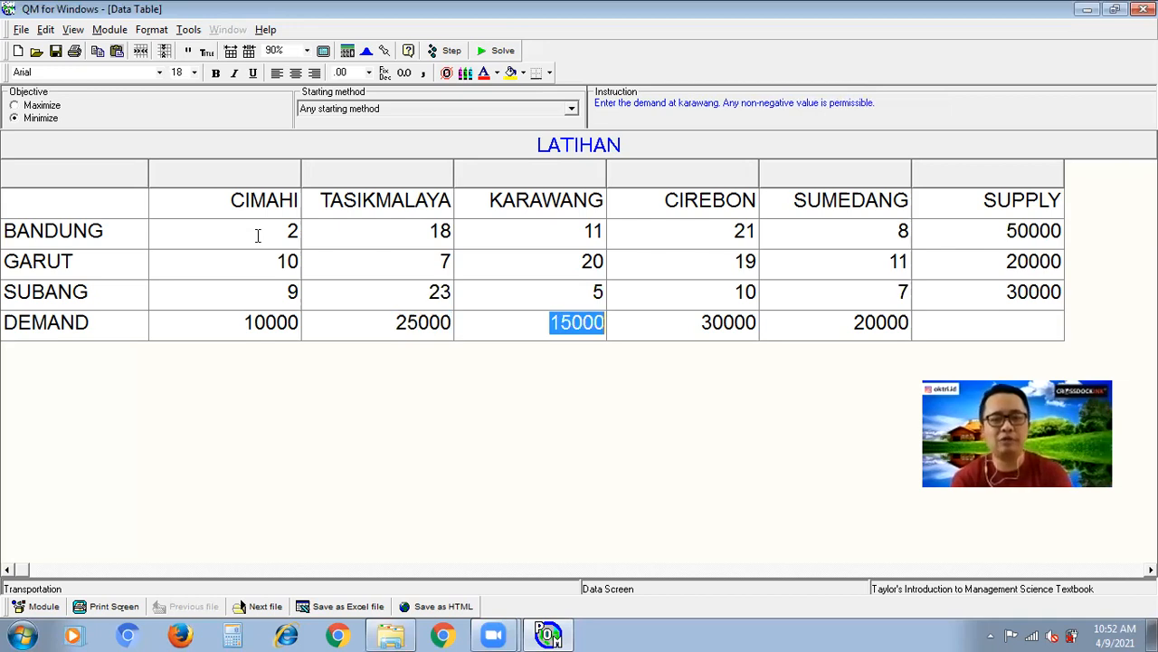
key("Right")
key("Right")
Review the unit shipping costs between the three sources and the five destinations
key("Up")
key("Up")
key("Up")
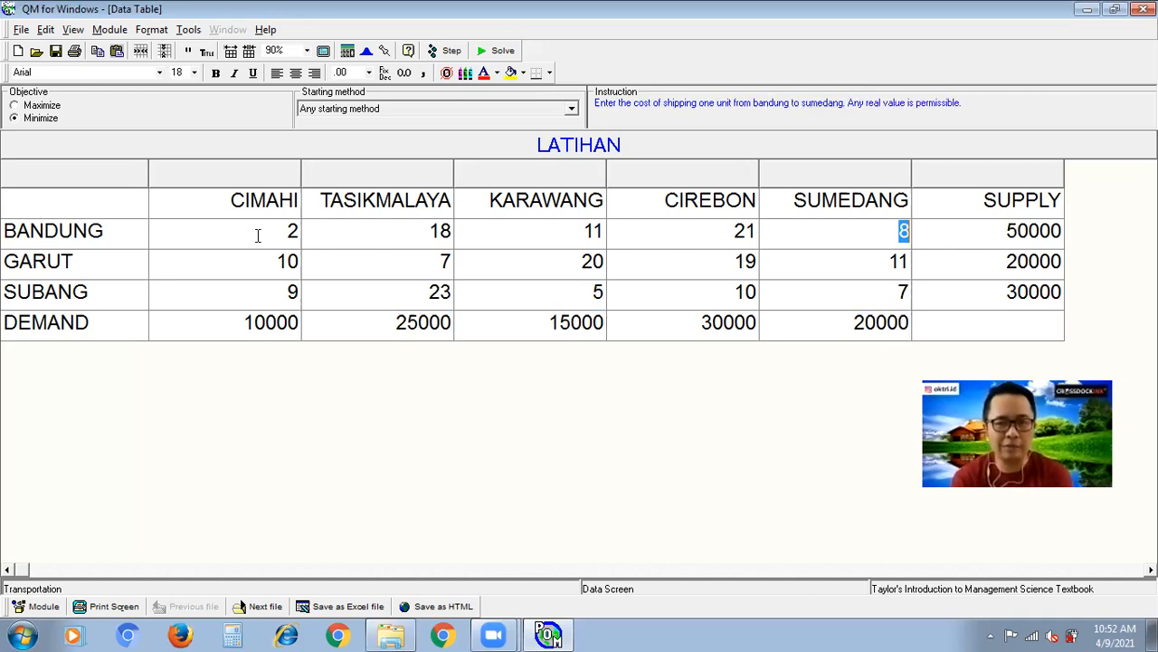
left_click(258, 235)
key("Down")
key("Down")
key("Right")
key("Right")
key("Up")
key("Right")
key("Right")
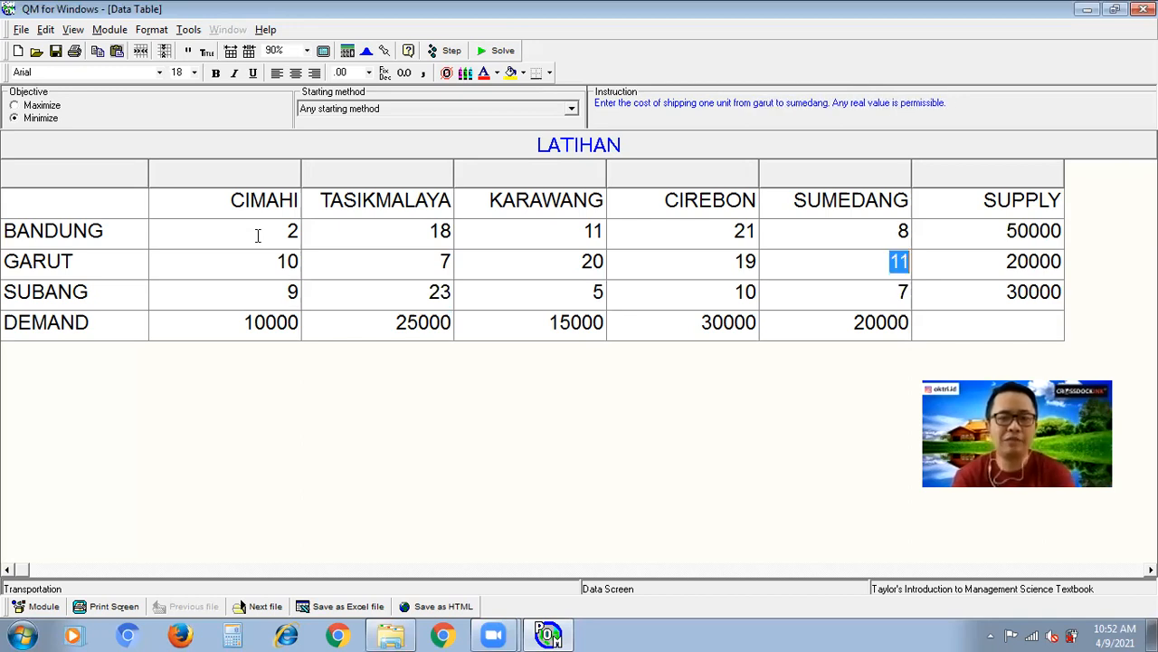
key("Up")
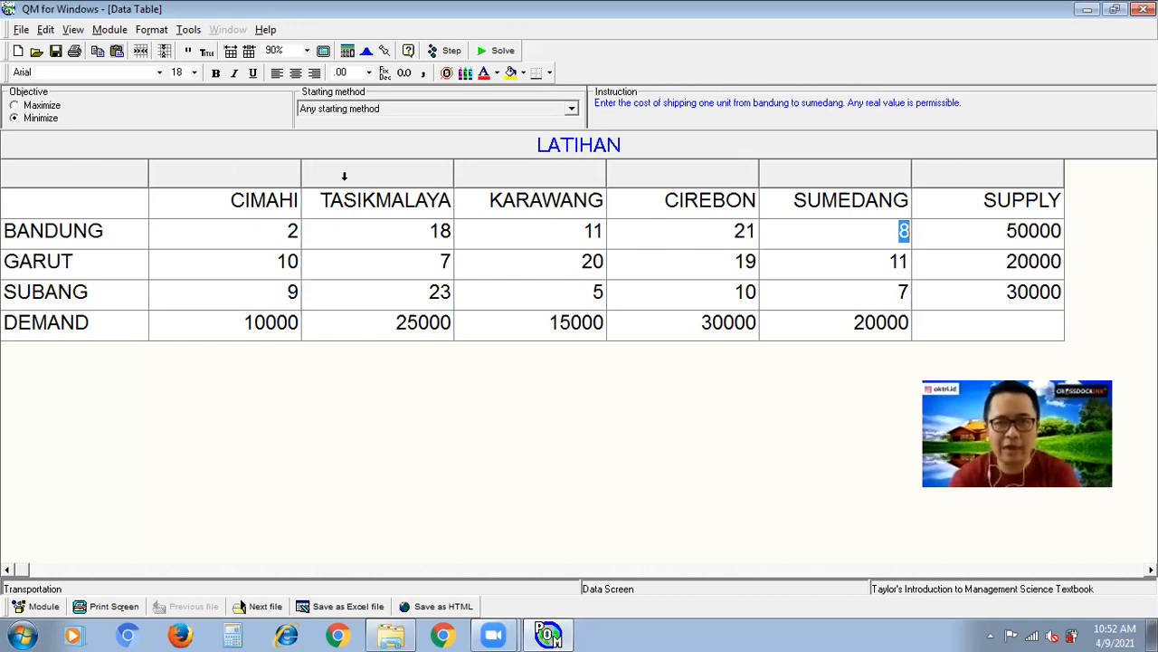
Choose Any starting method as the starting method and solve the transportation problem
left_click(378, 110)
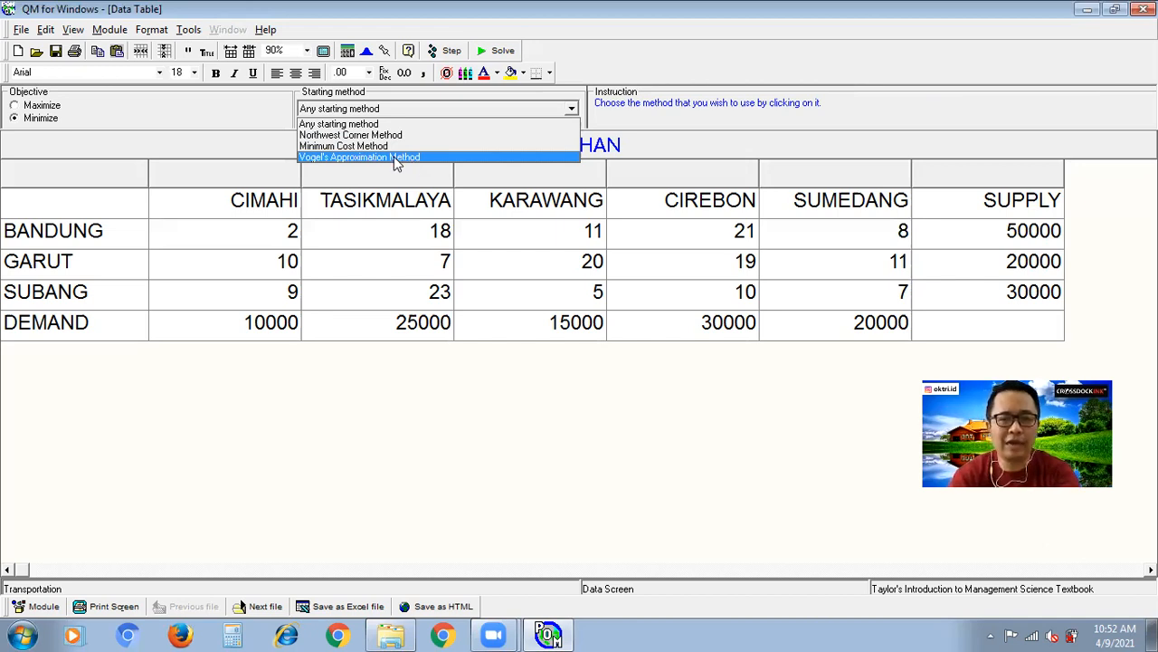
left_click(337, 125)
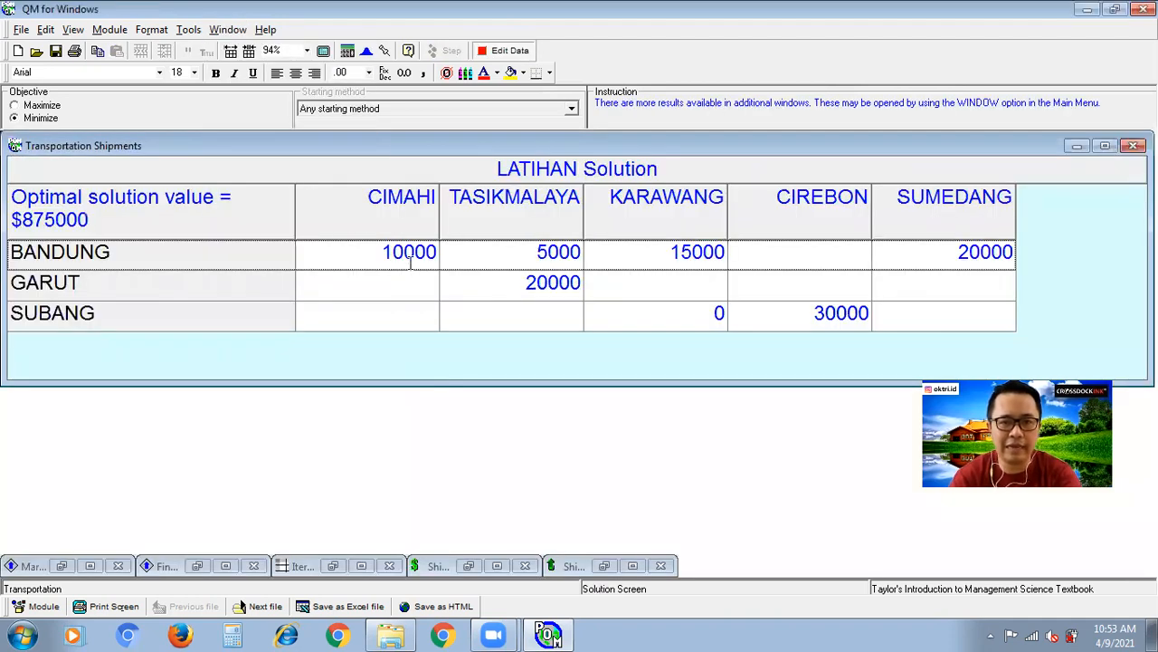
Examine the Transportation Shipments table and its optimal solution value
left_click(409, 262)
key("Down")
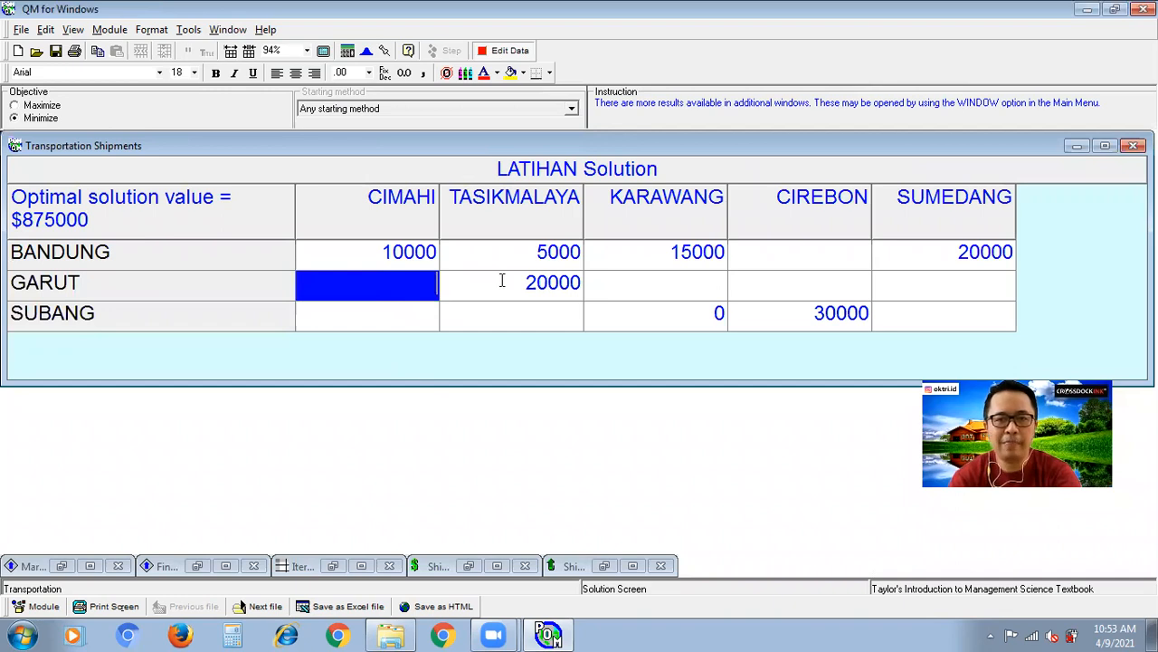
left_click(501, 281)
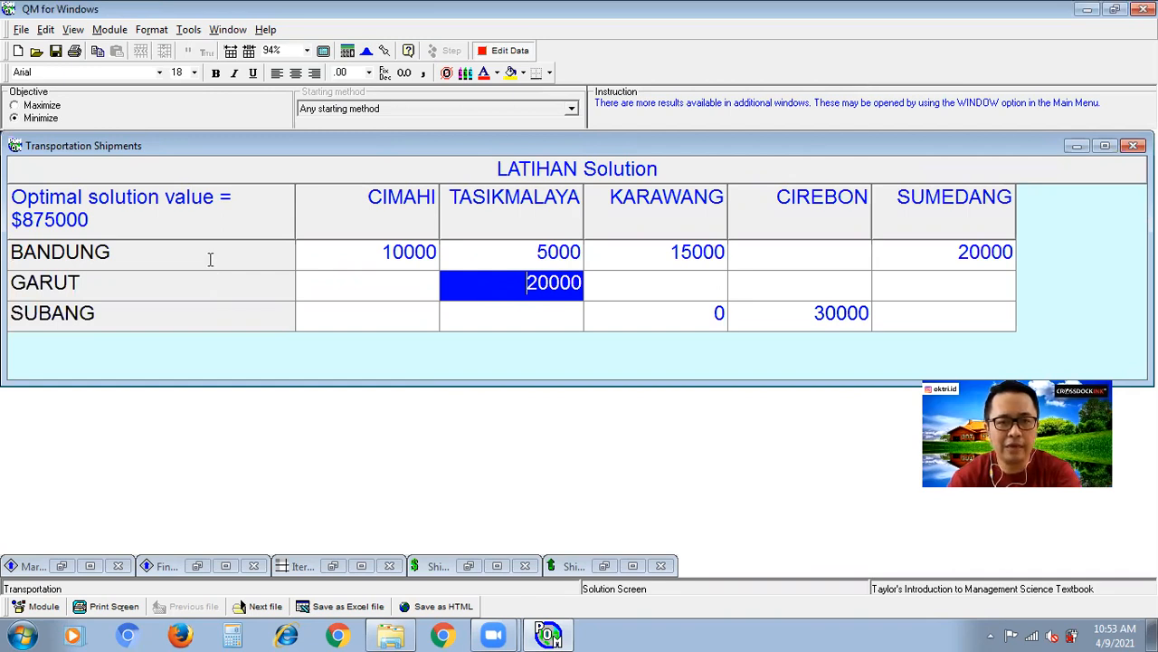
left_click(57, 217)
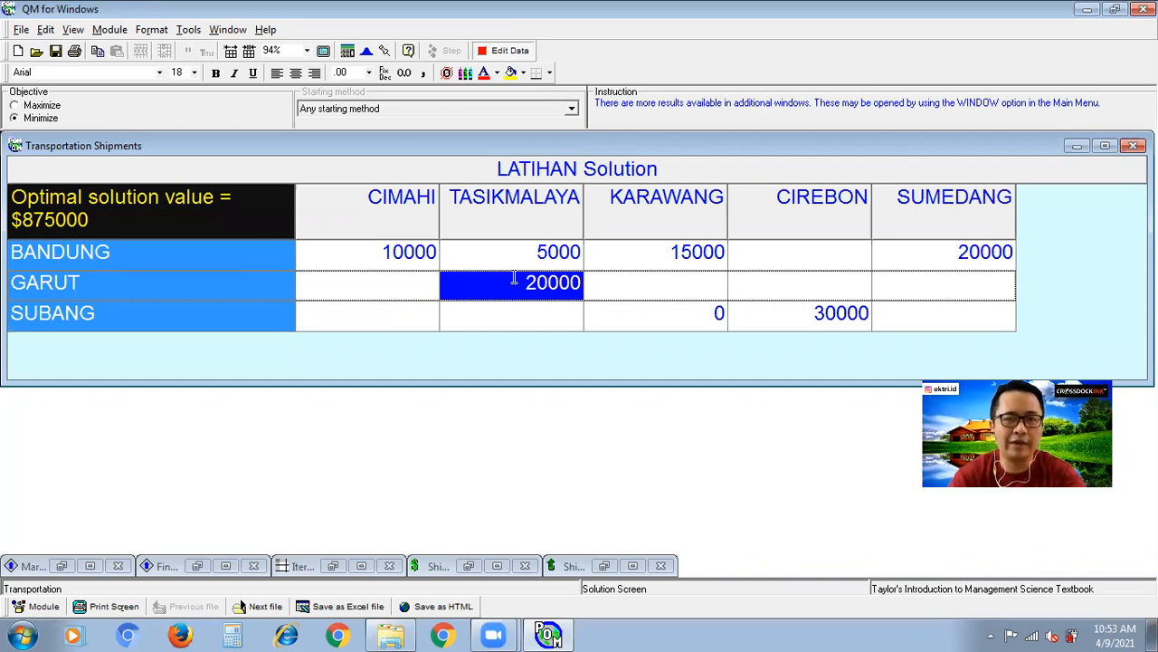
Examine the shipments allocated from BANDUNG, GARUT and SUBANG to each destination in the solution table
left_click(320, 264)
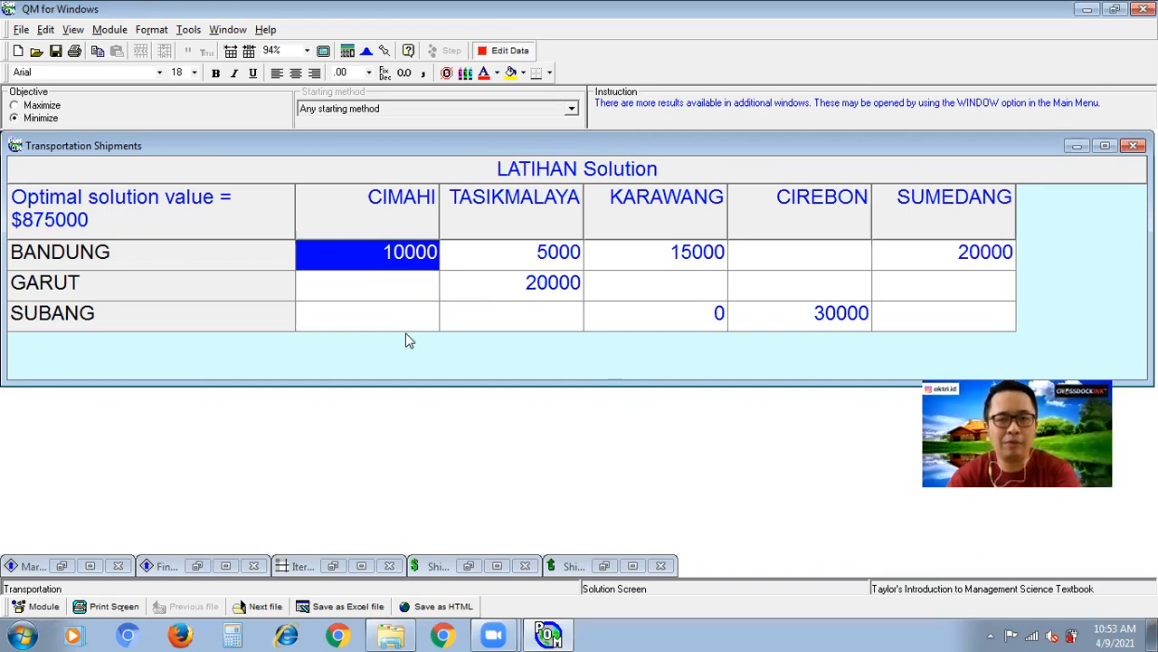
left_click(393, 284)
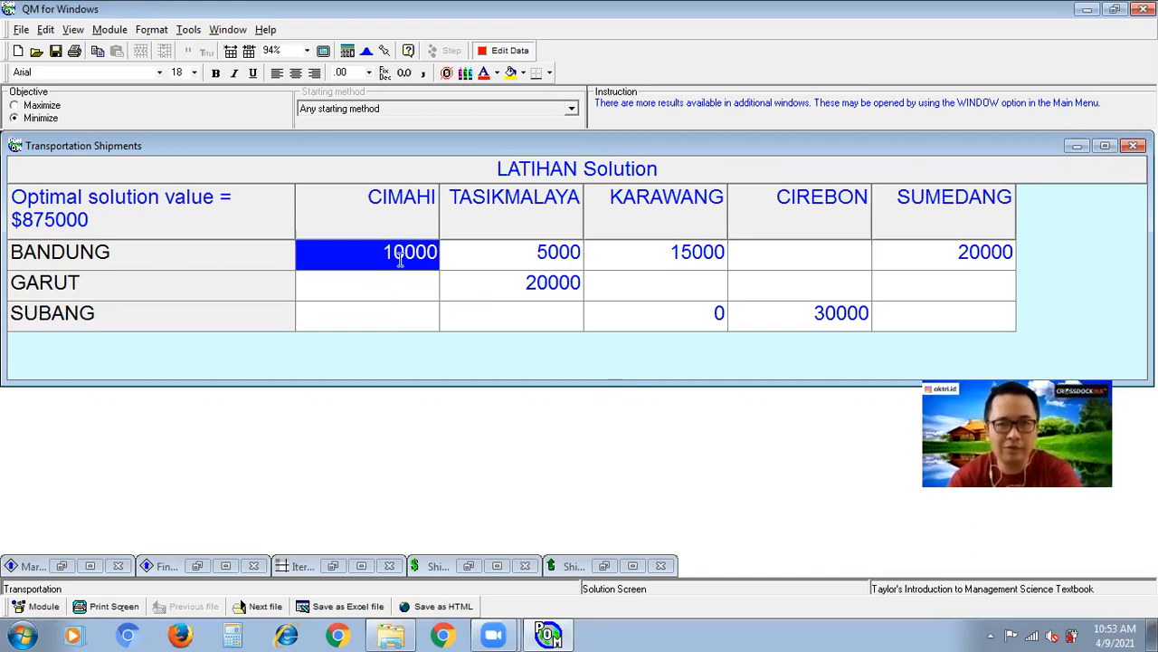
left_click(408, 249)
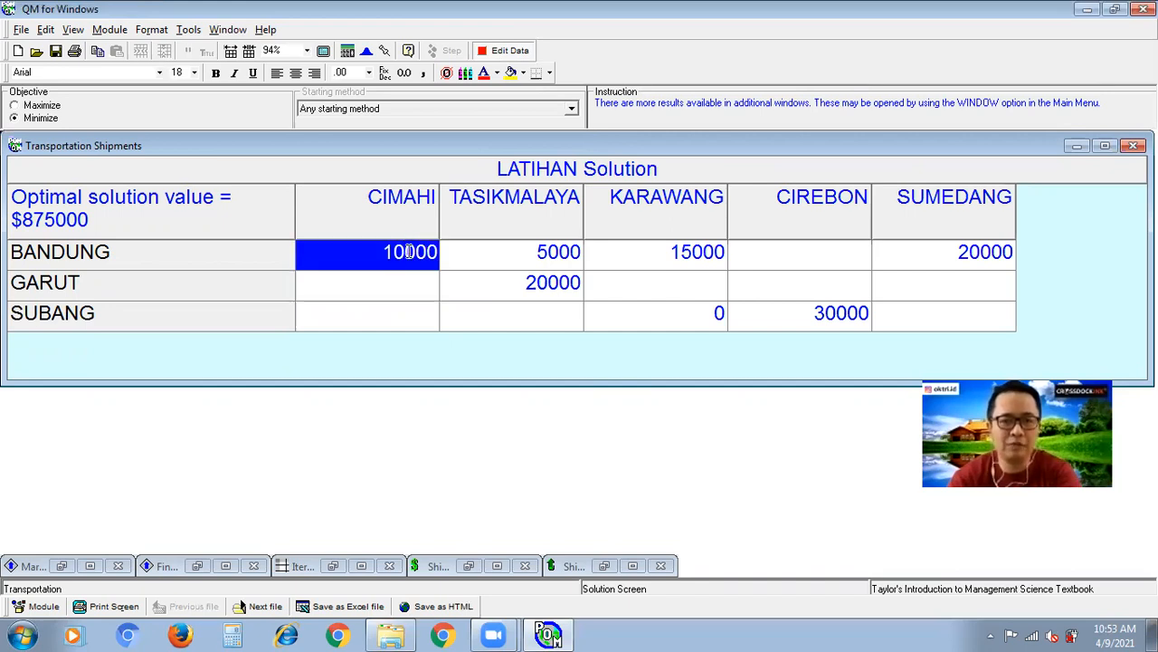
left_click(542, 253)
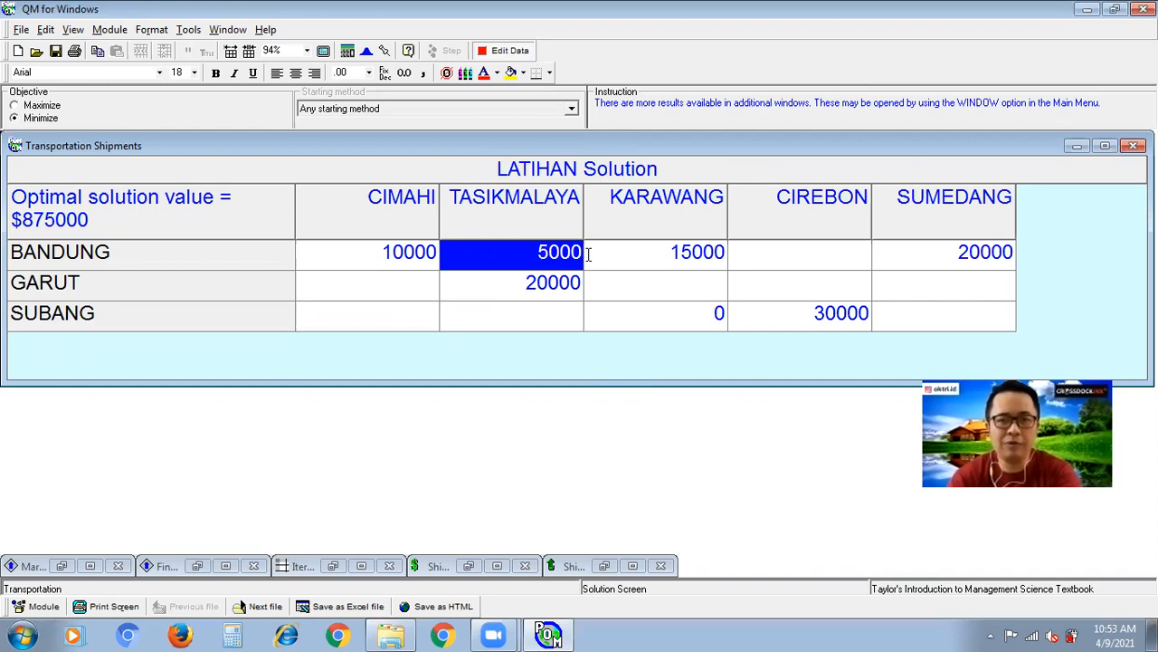
left_click(646, 254)
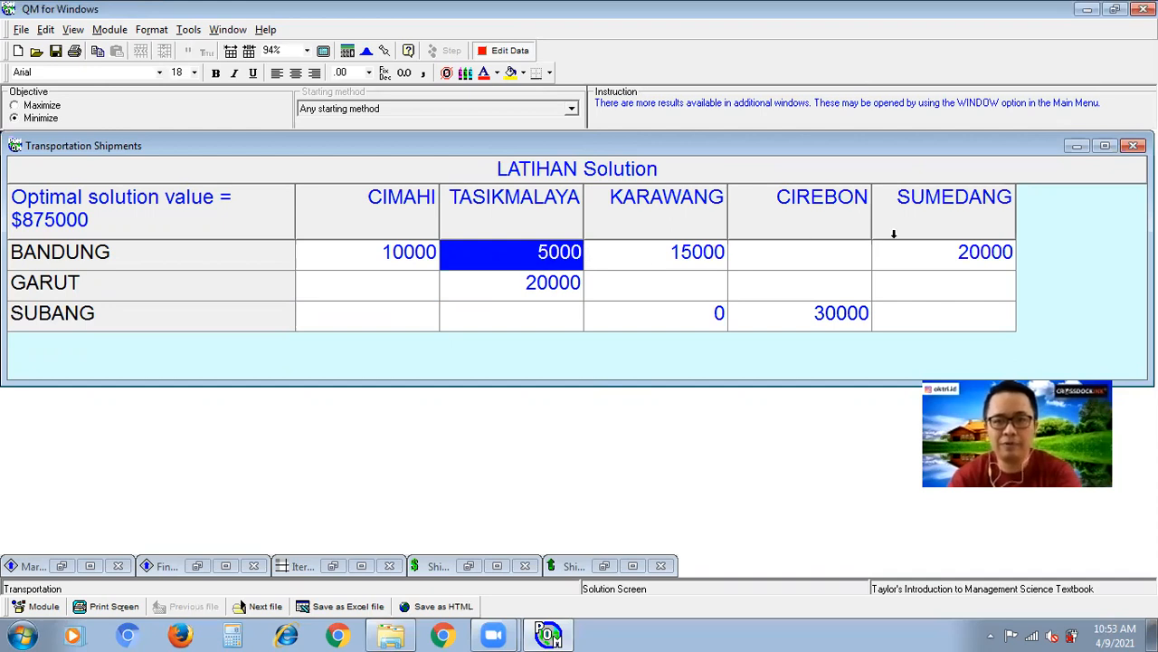
left_click(947, 245)
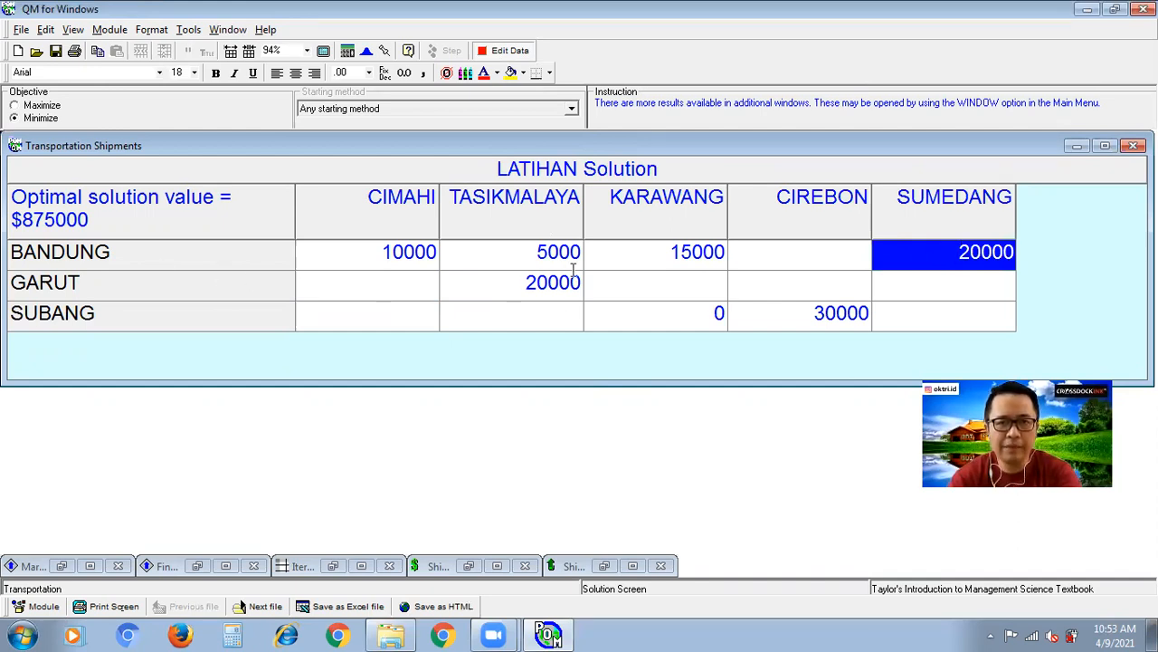
left_click(549, 285)
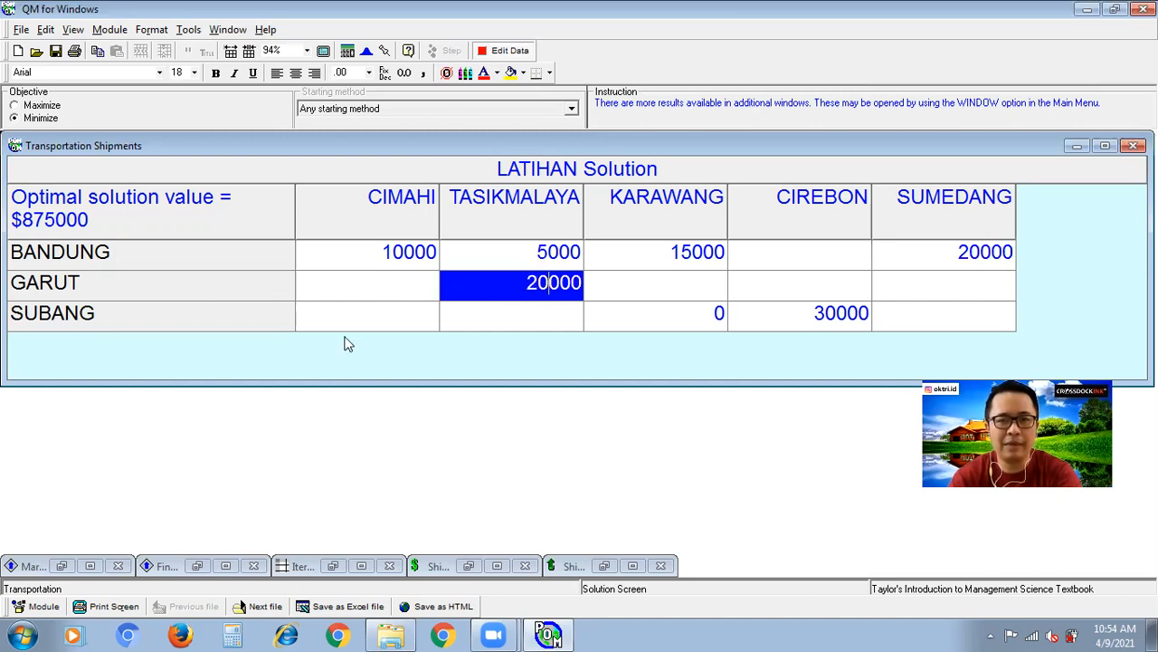
left_click(826, 317)
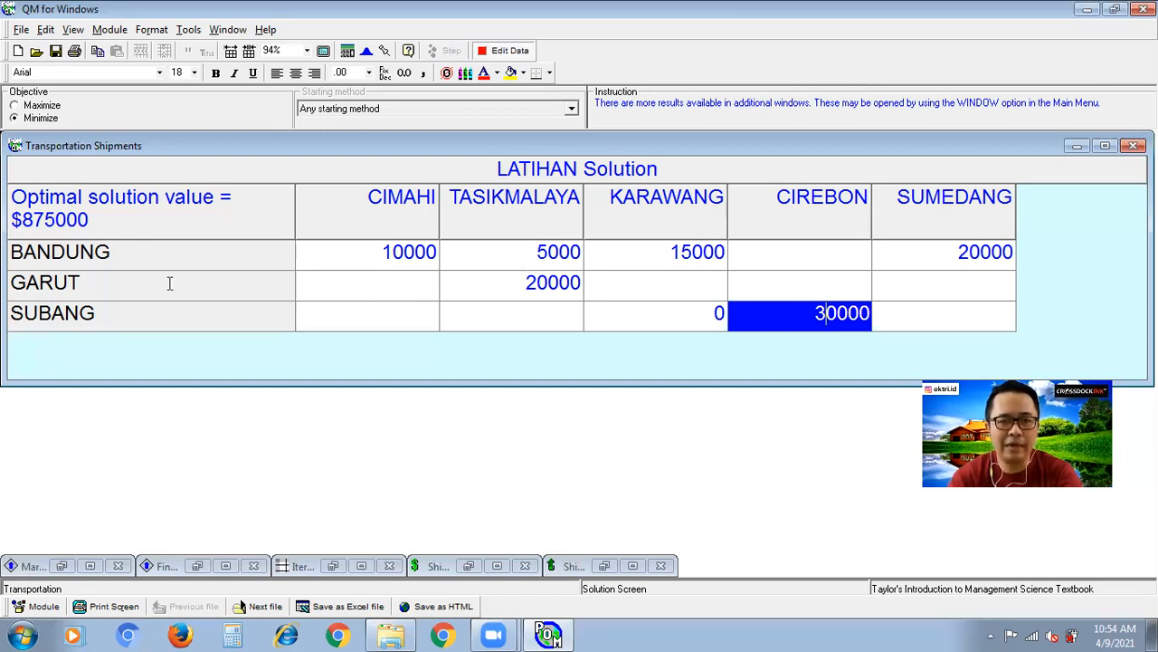
left_click(517, 286)
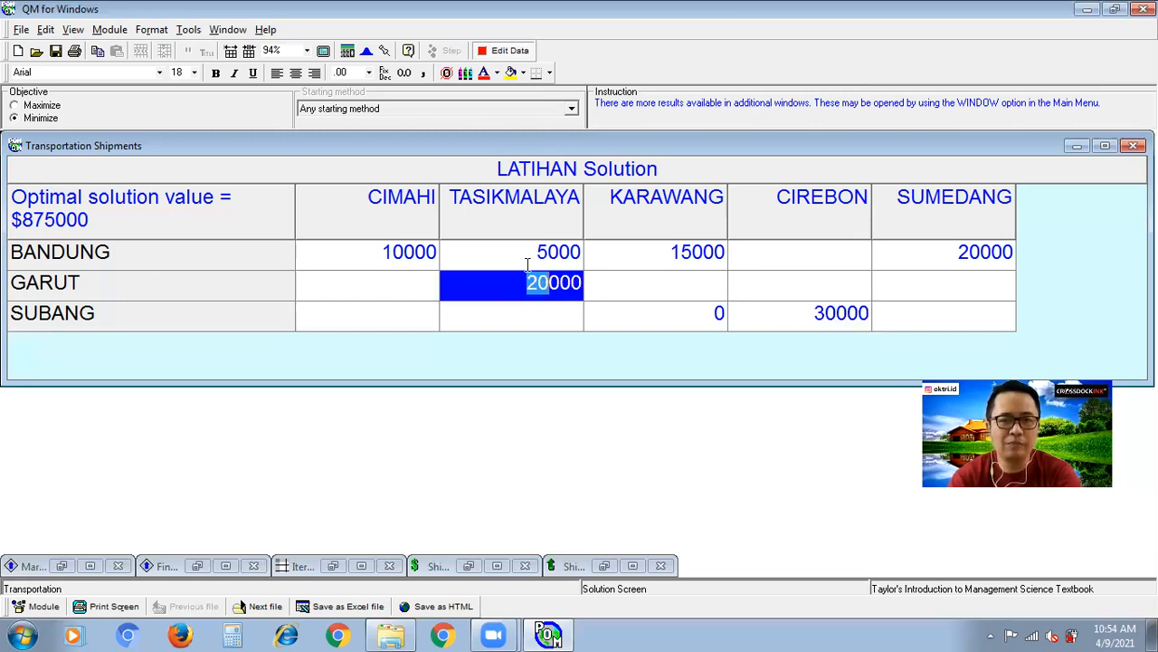
left_click(526, 263)
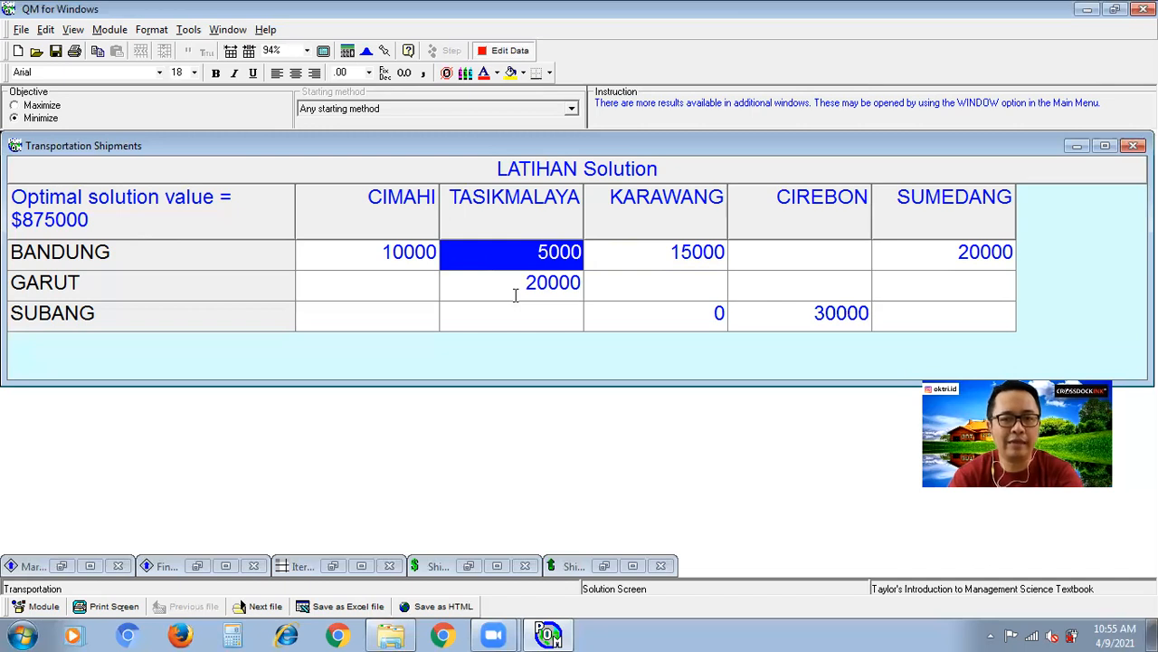
left_click(371, 250)
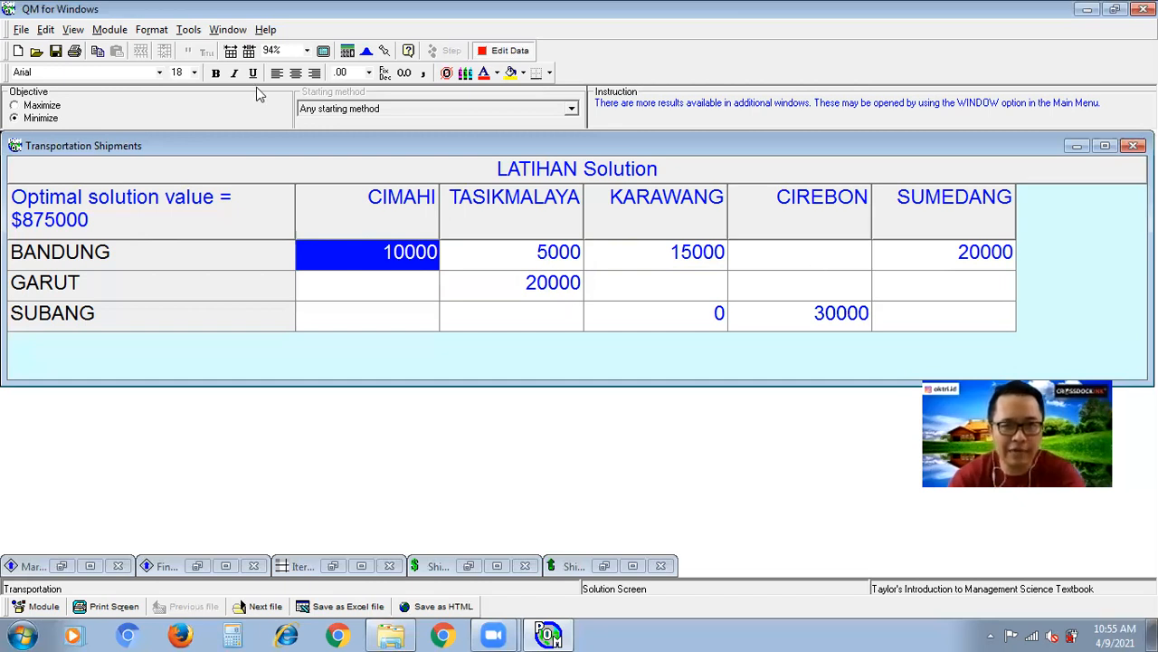
Open the Marginal Costs results, examine the marginal cost of each source-destination route, and close that window
left_click(228, 30)
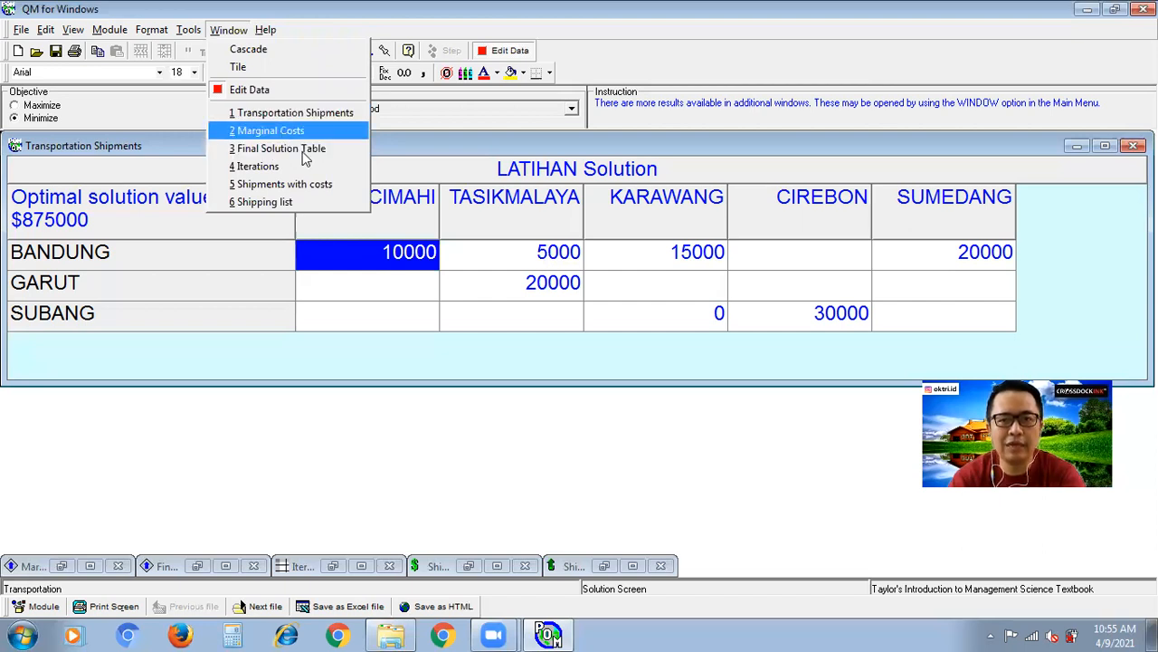
left_click(271, 131)
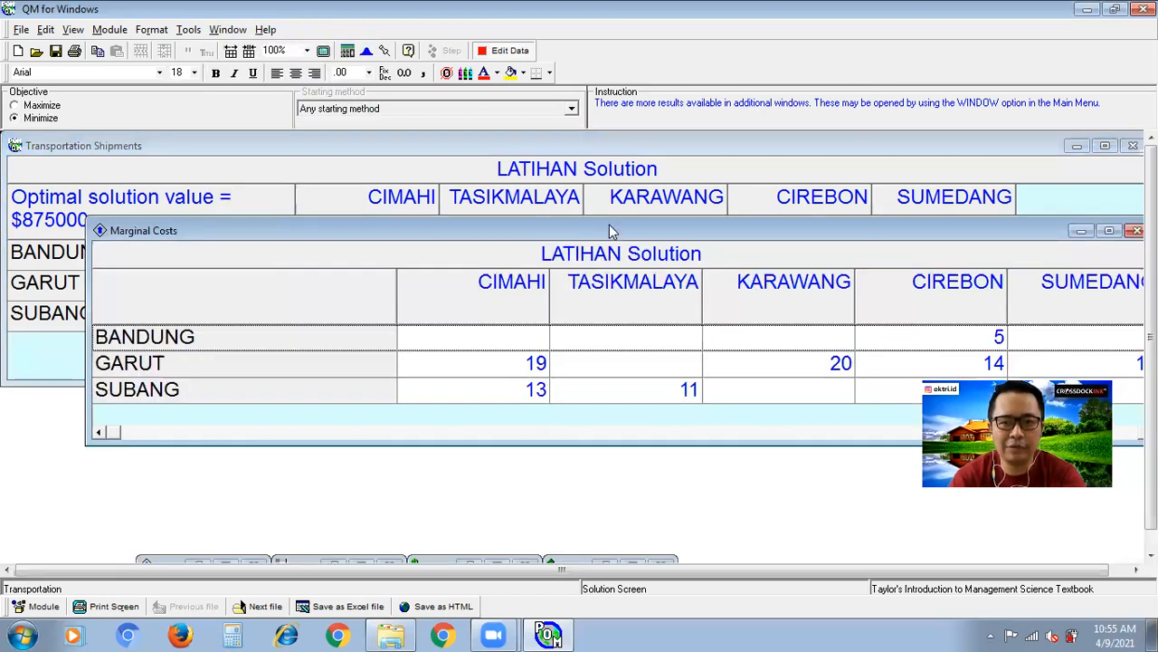
left_click_drag(609, 226, 537, 198)
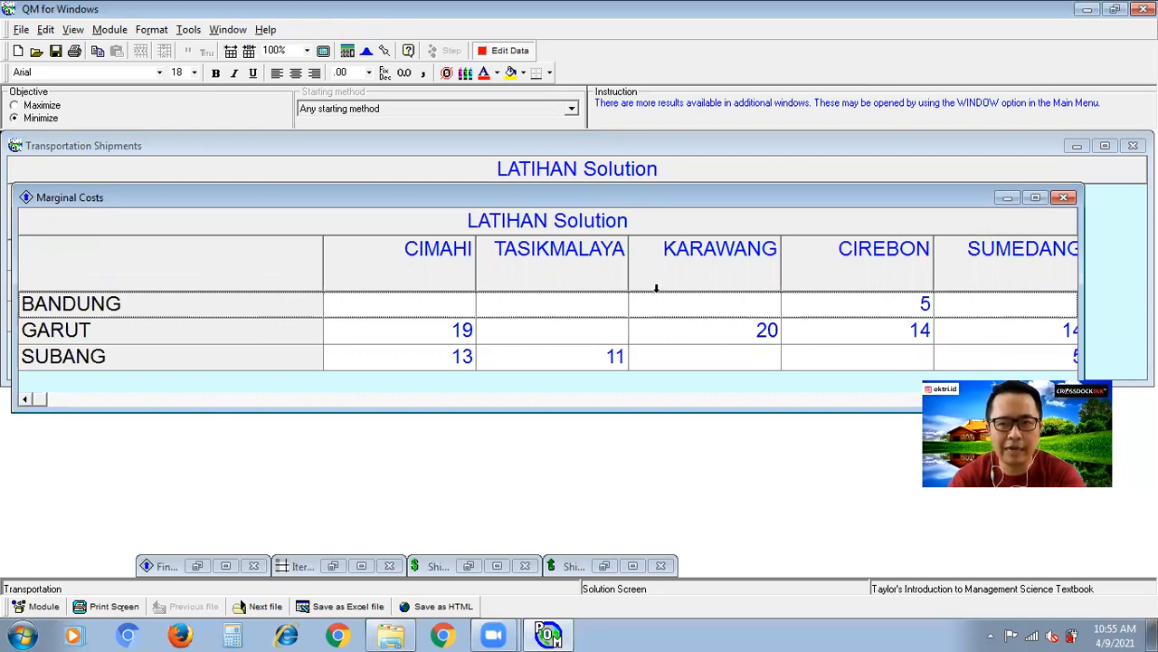
left_click(438, 345)
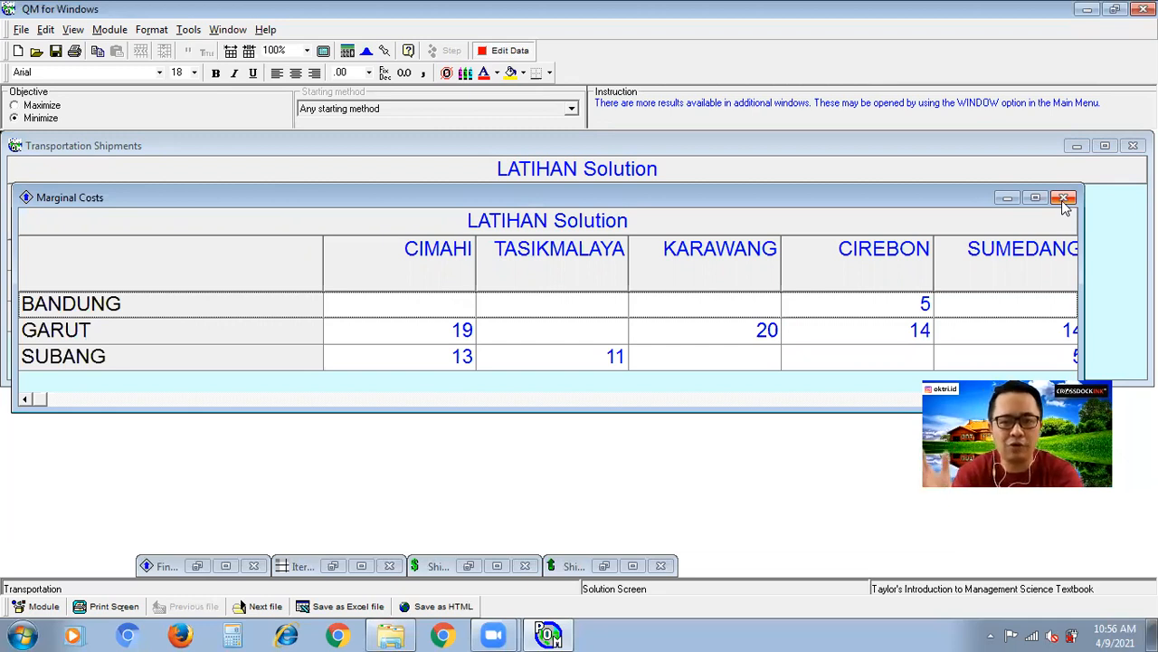
left_click(1062, 202)
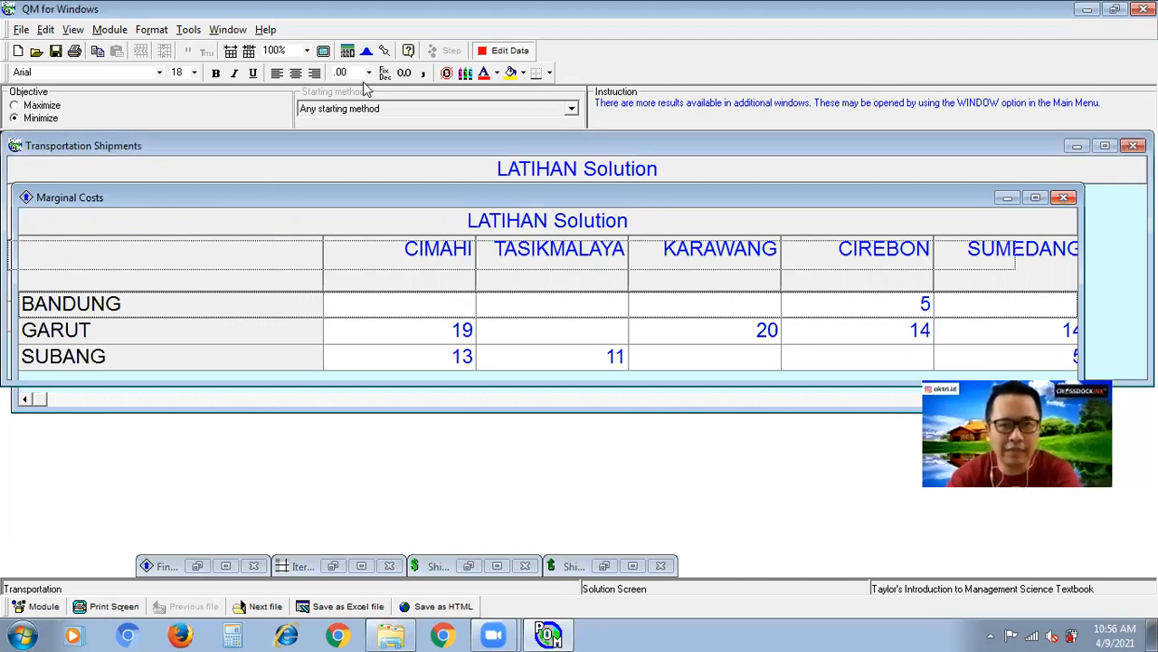
Open the Final Solution Table, examine its shipments and bracketed marginal costs, including BANDUNG to CIREBON, and close it
left_click(228, 30)
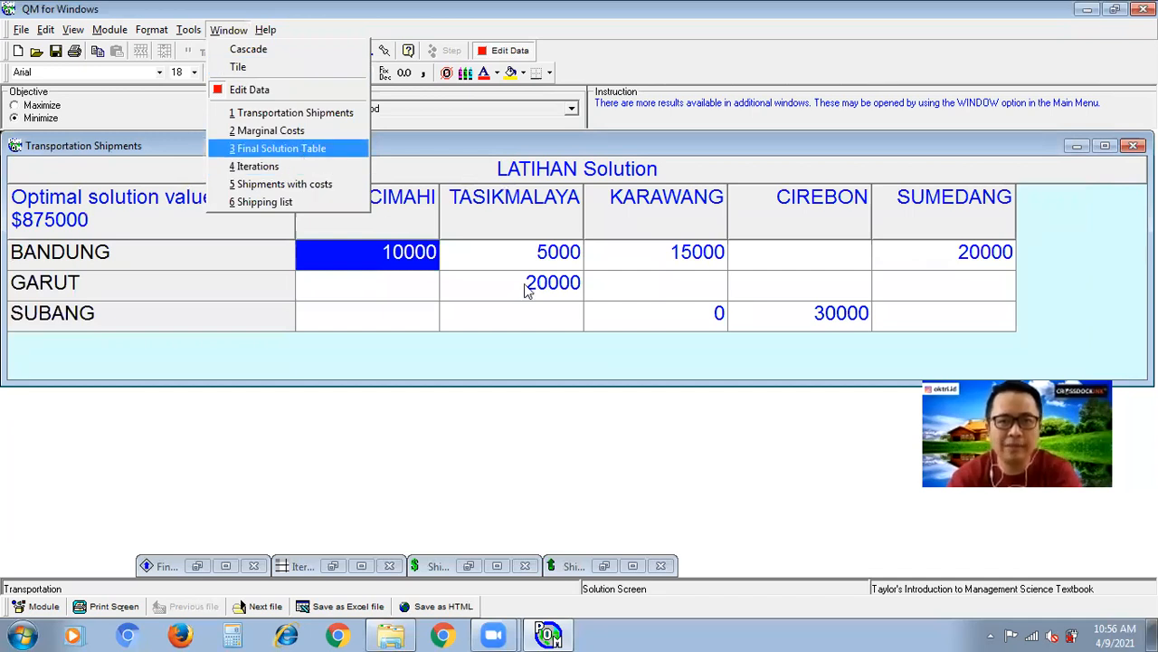
key("Return")
left_click_drag(772, 251, 665, 164)
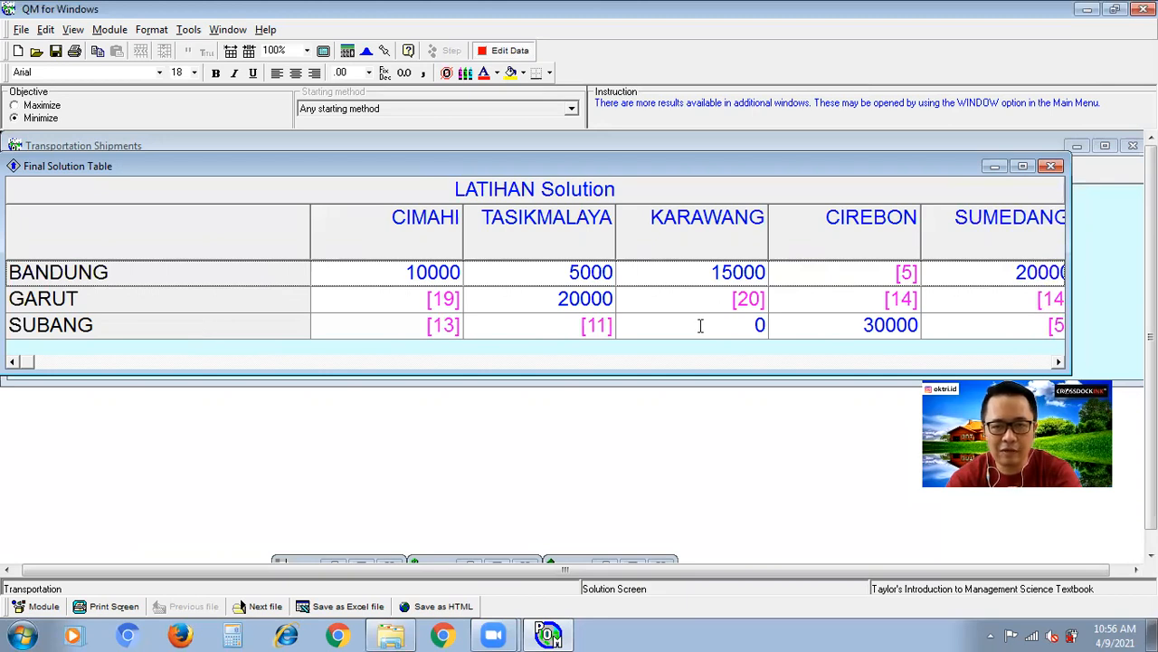
left_click(846, 268)
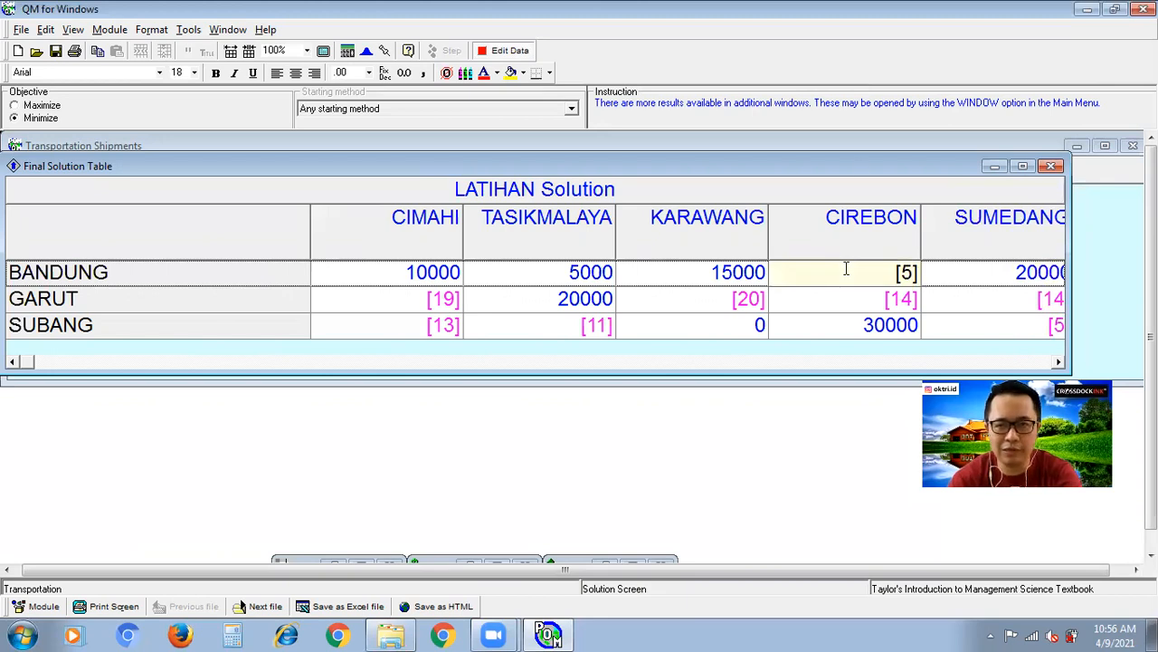
left_click(1034, 142)
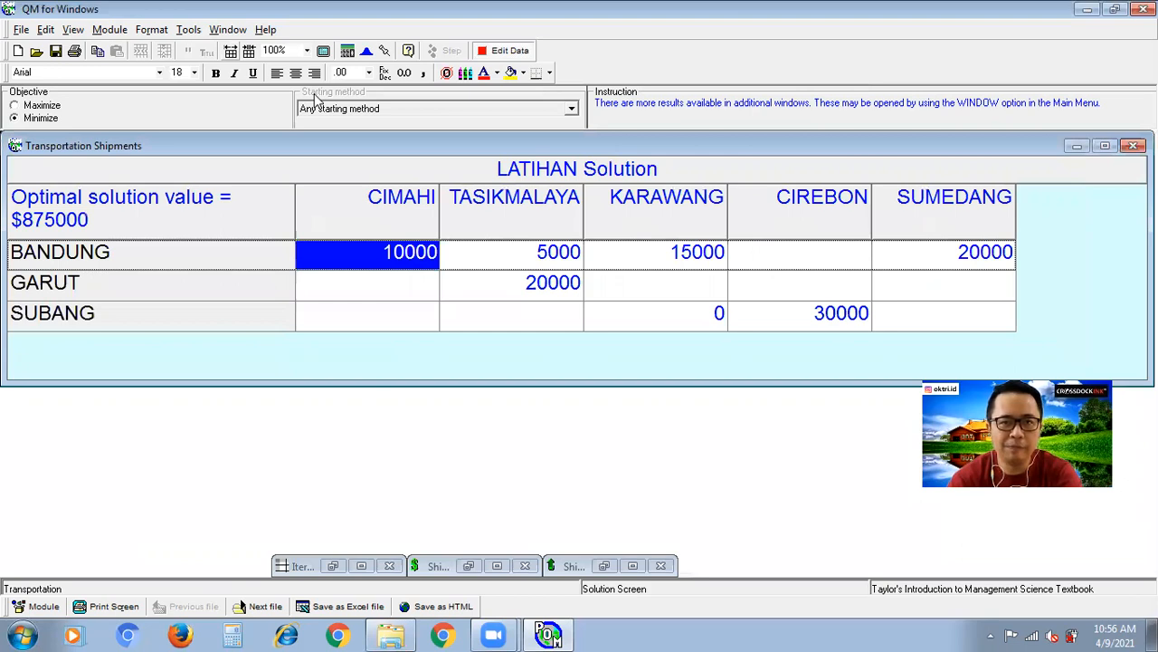
Open the Iterations results, examine the Iteration 1 allocations for all sources and destinations, and close the window
left_click(228, 29)
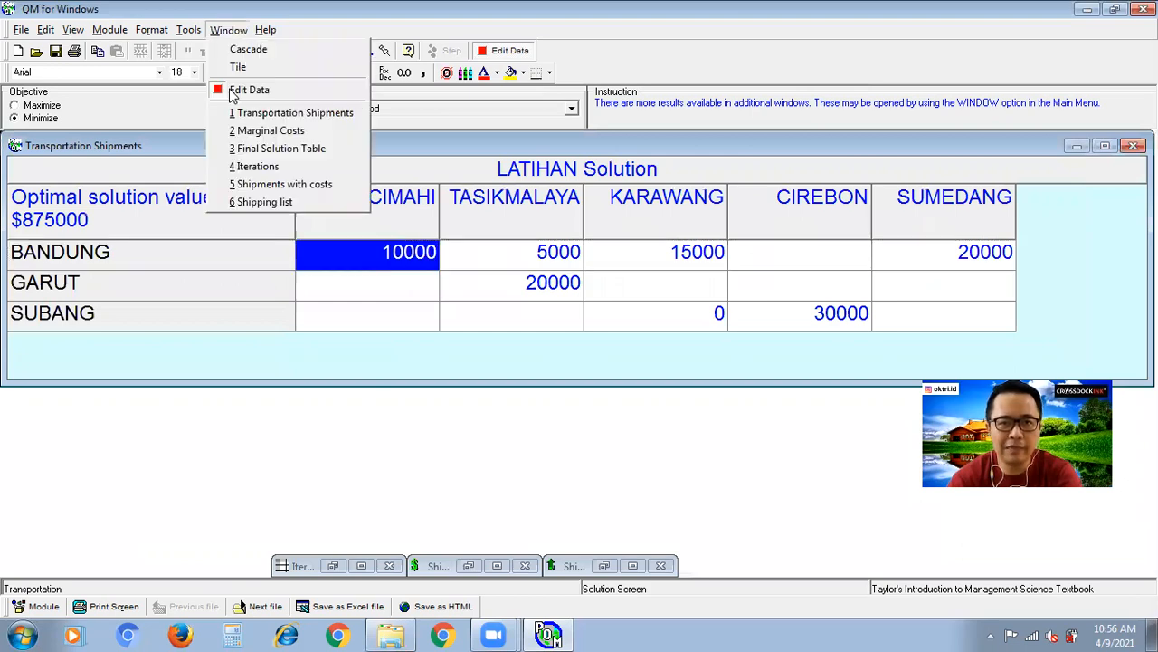
left_click(283, 167)
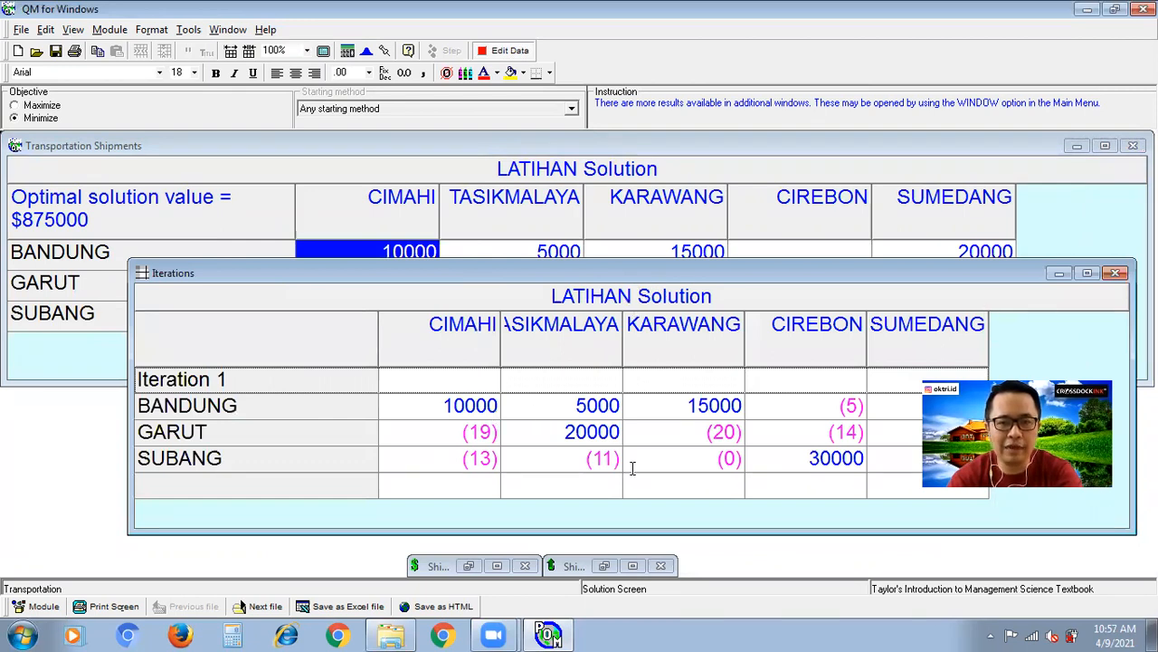
left_click(184, 379)
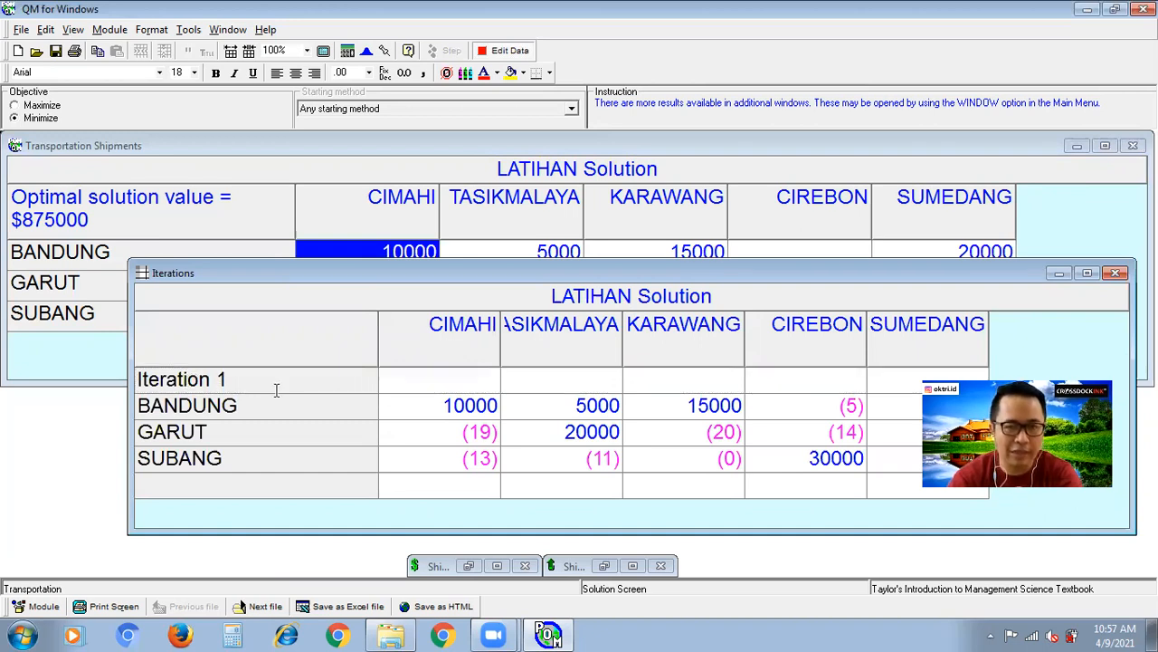
left_click_drag(394, 264, 340, 188)
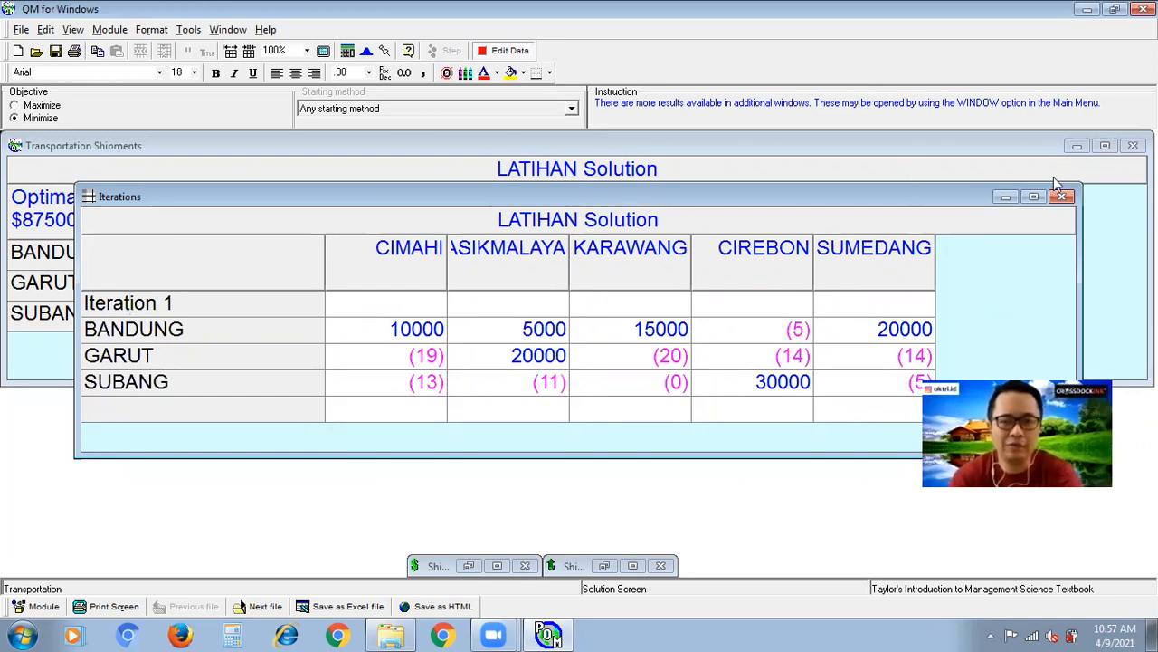
left_click(1064, 198)
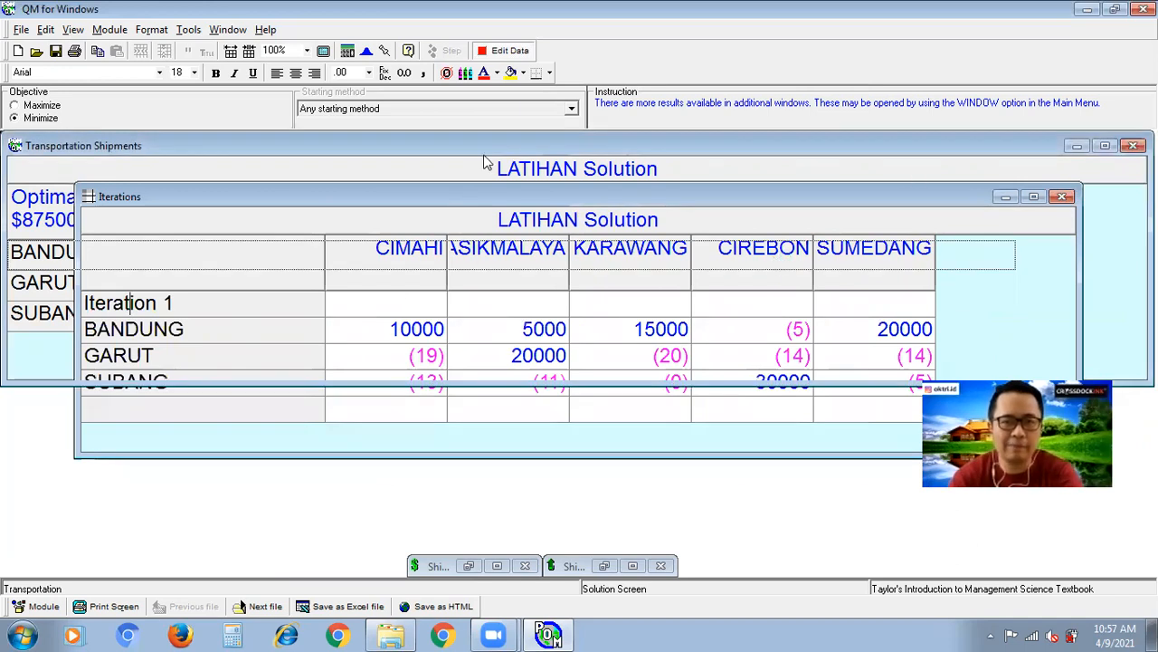